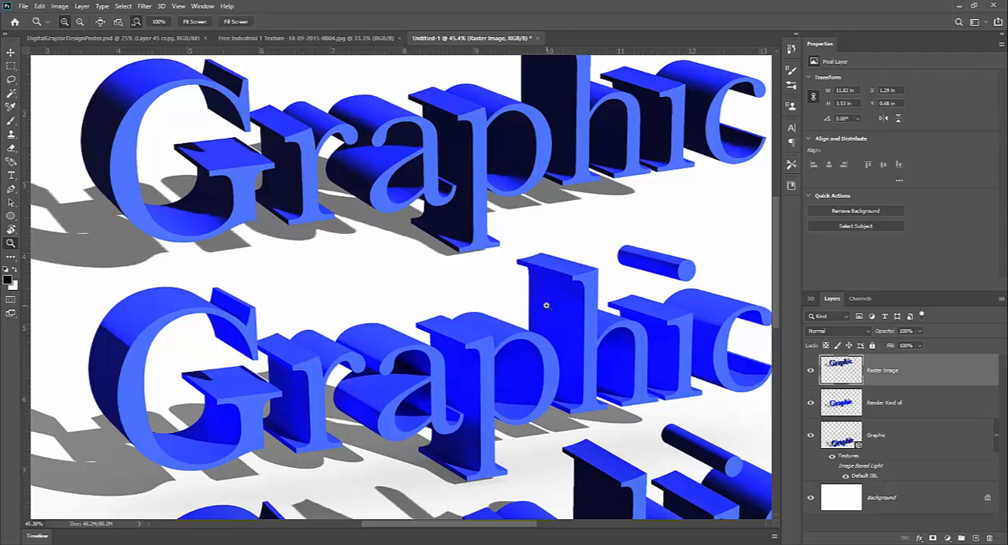
View the whole page and display the 3D scene of the Graphic layer with the Move tool.
drag(557, 356, 531, 364)
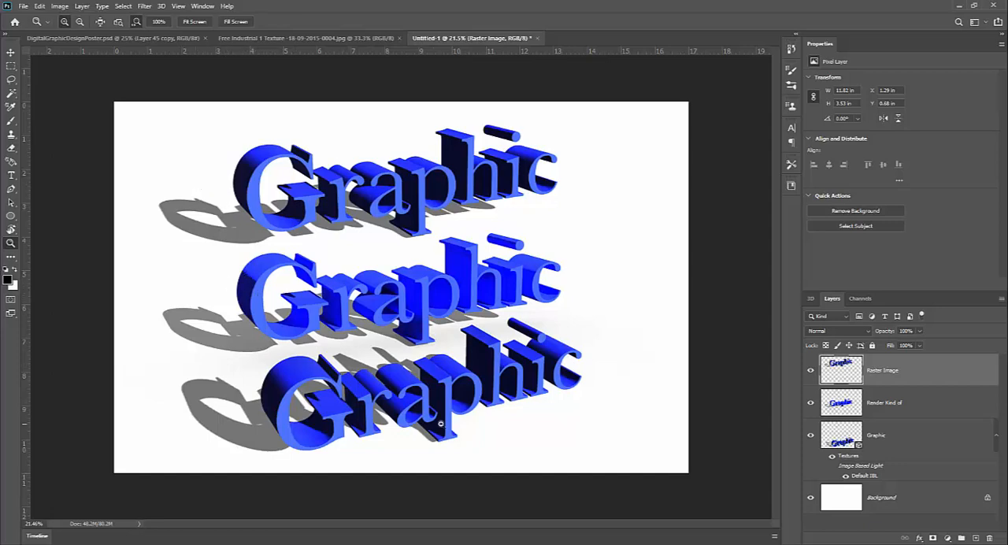
click(918, 444)
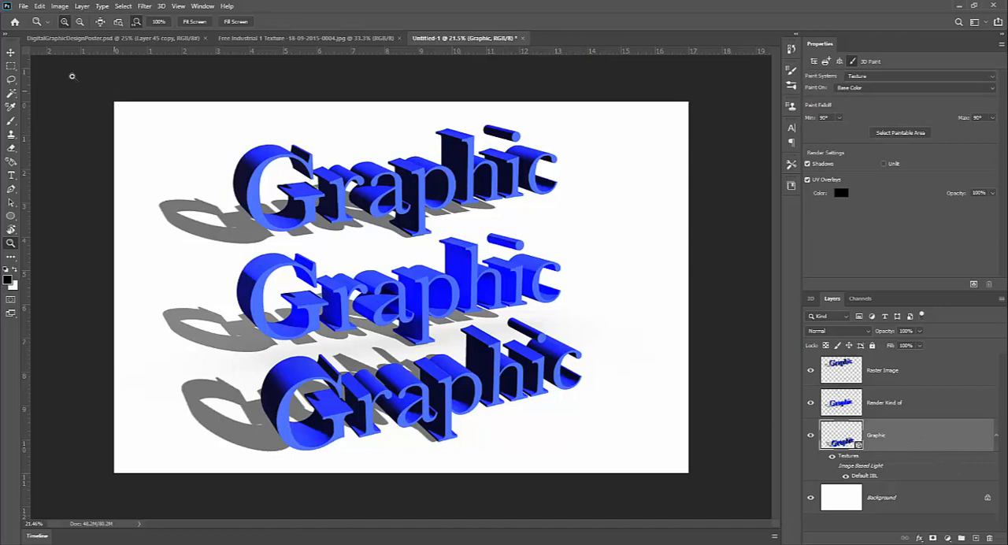
click(10, 52)
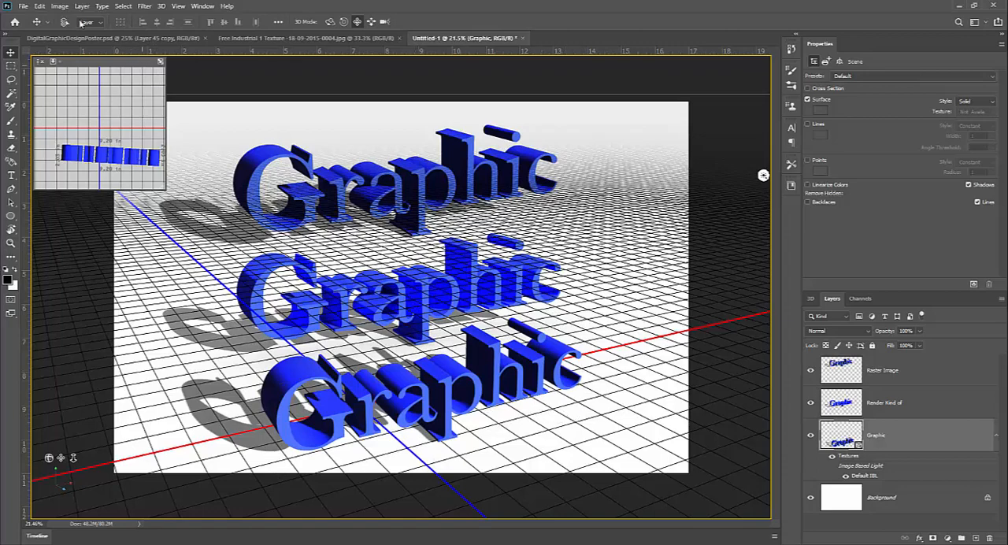
Create a new document from the Tabloid print preset in landscape orientation, 17 × 11 inches at 300 ppi.
click(23, 7)
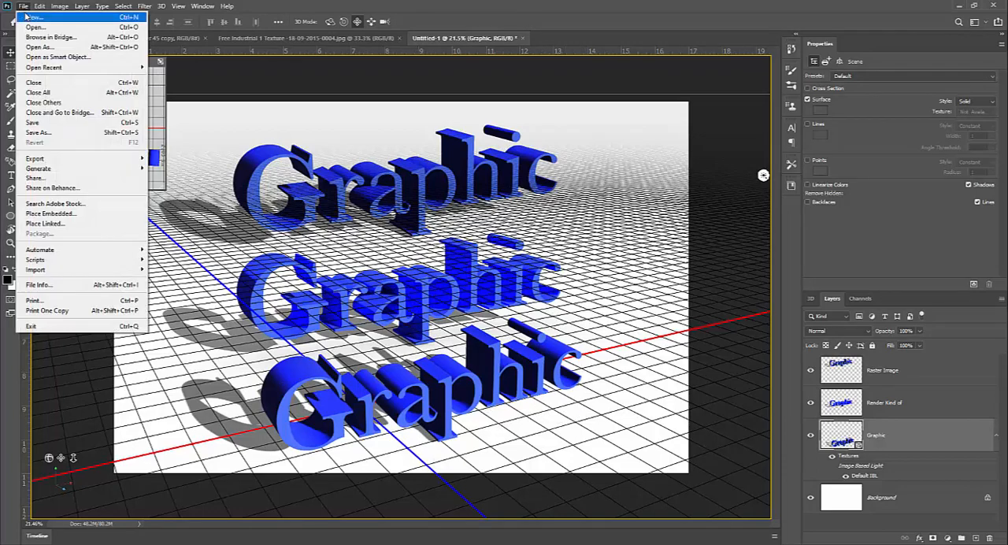
click(30, 17)
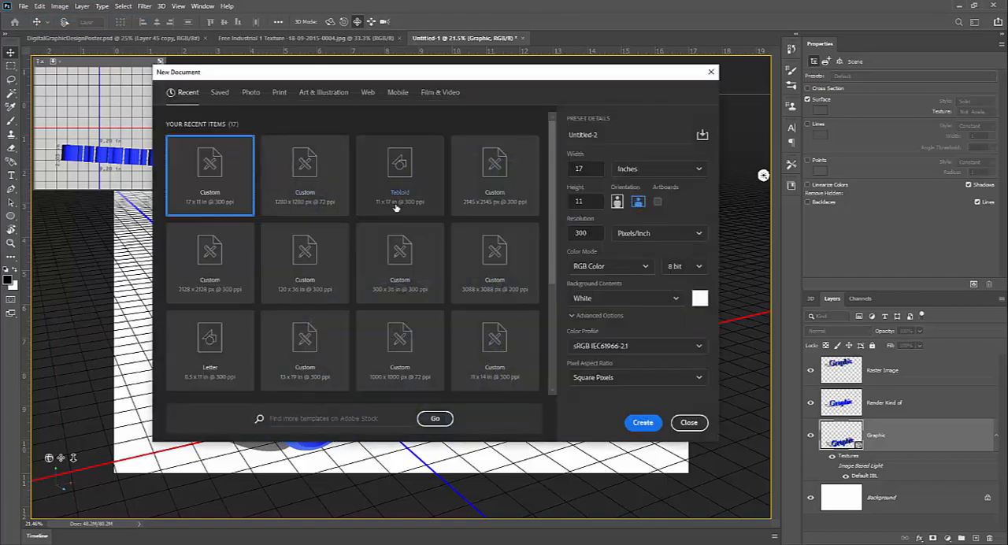
click(402, 183)
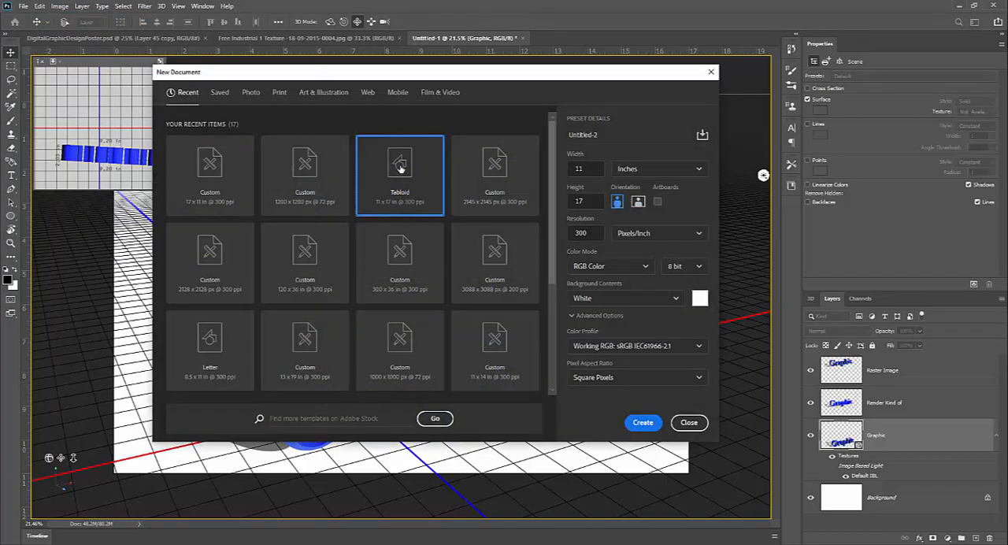
click(279, 94)
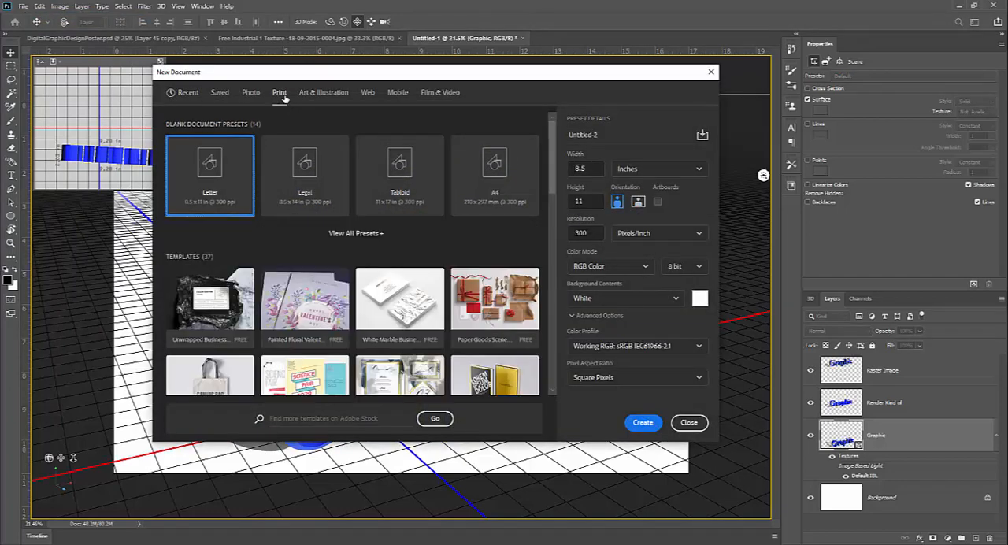
click(381, 175)
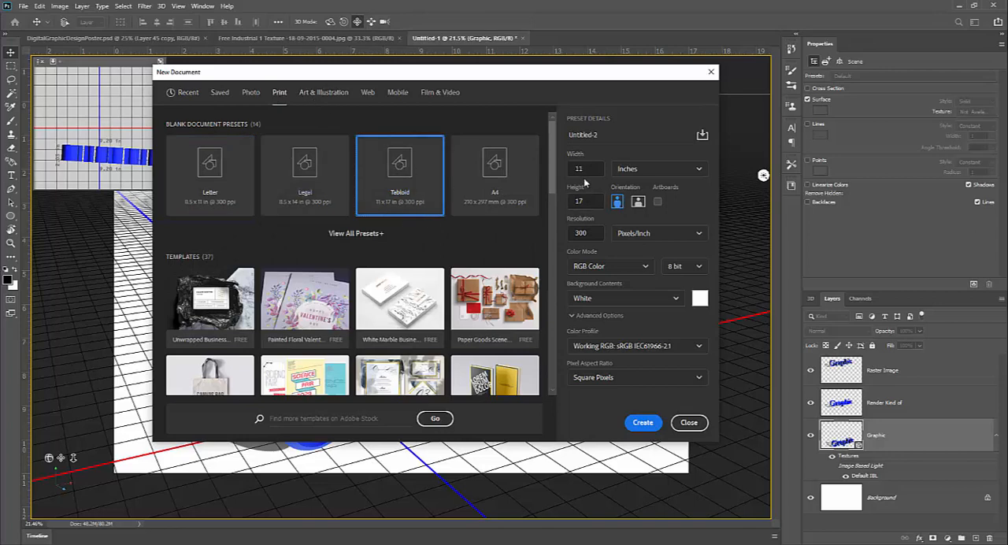
click(638, 202)
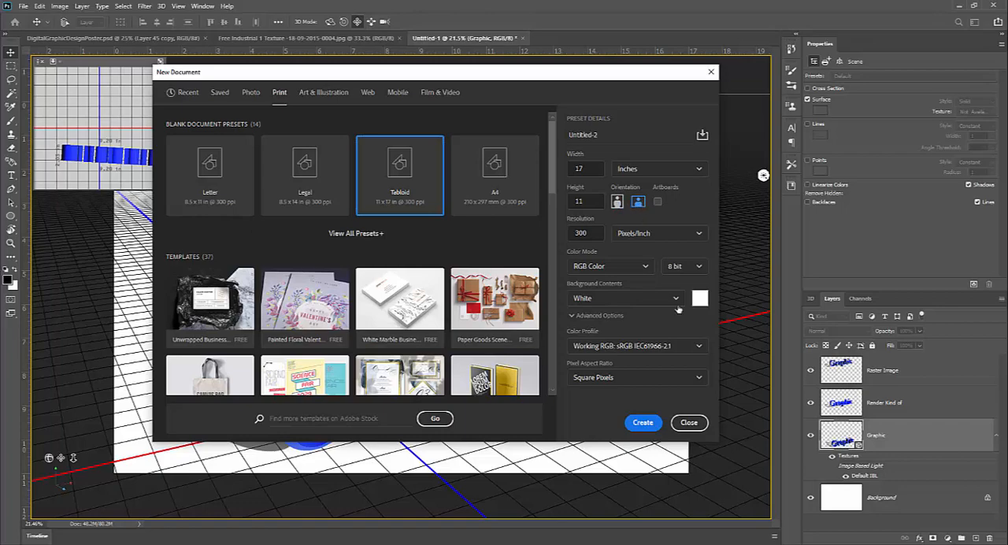
click(647, 423)
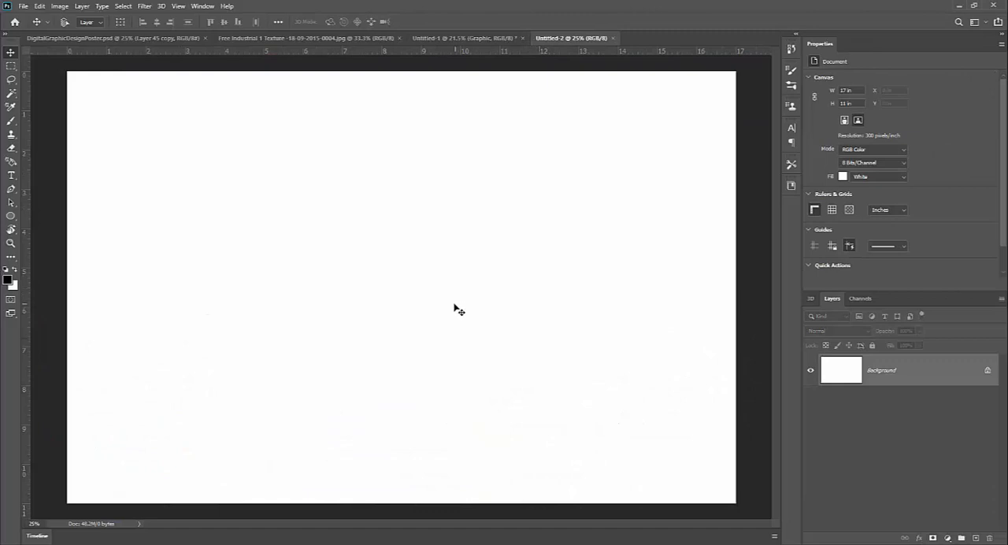
Set the Type tool's text colour to pure red, ff0000.
key(t)
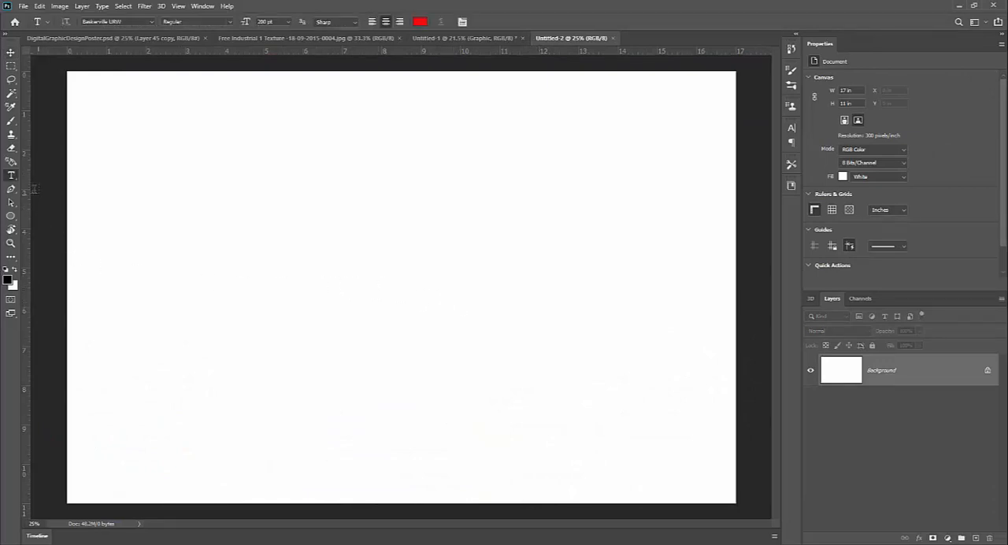
click(422, 22)
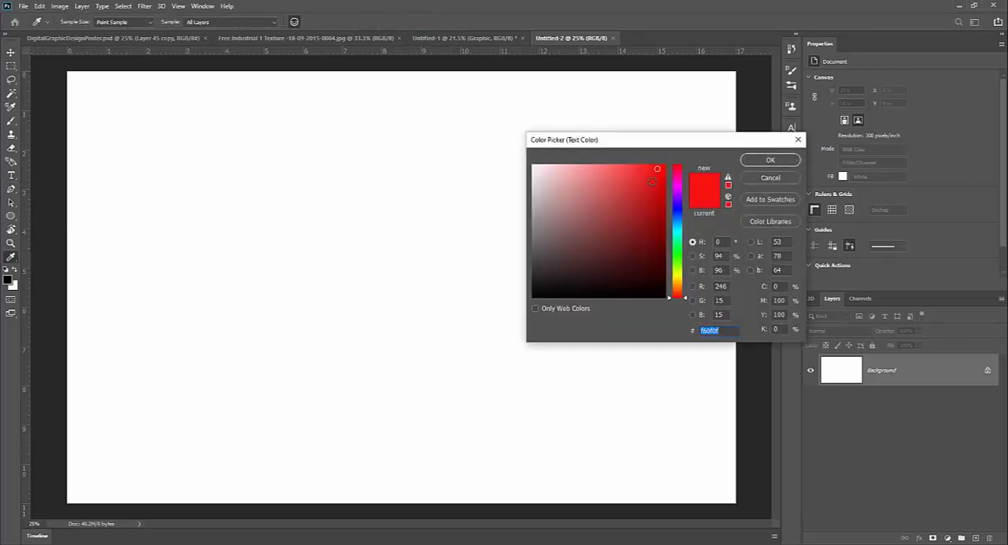
text(ff0000)
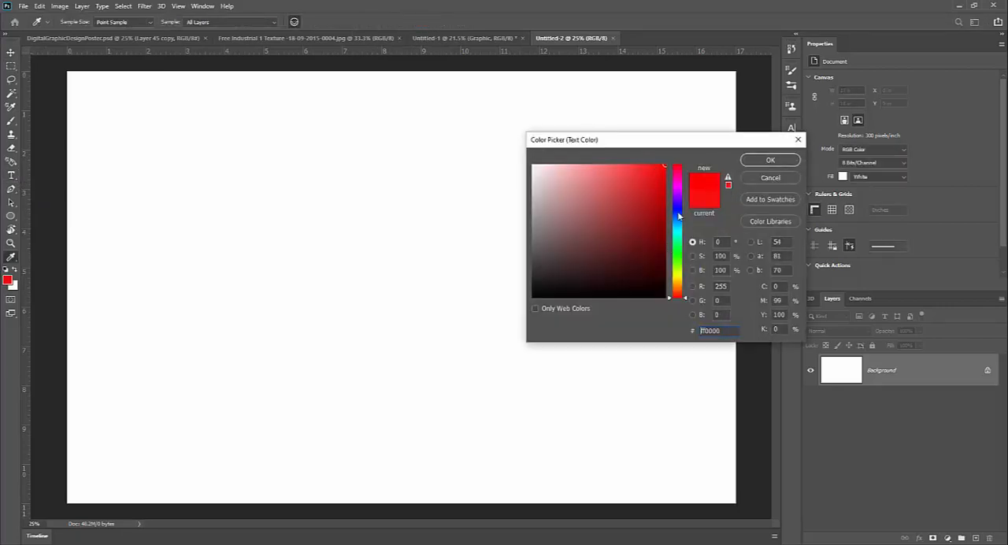
click(768, 160)
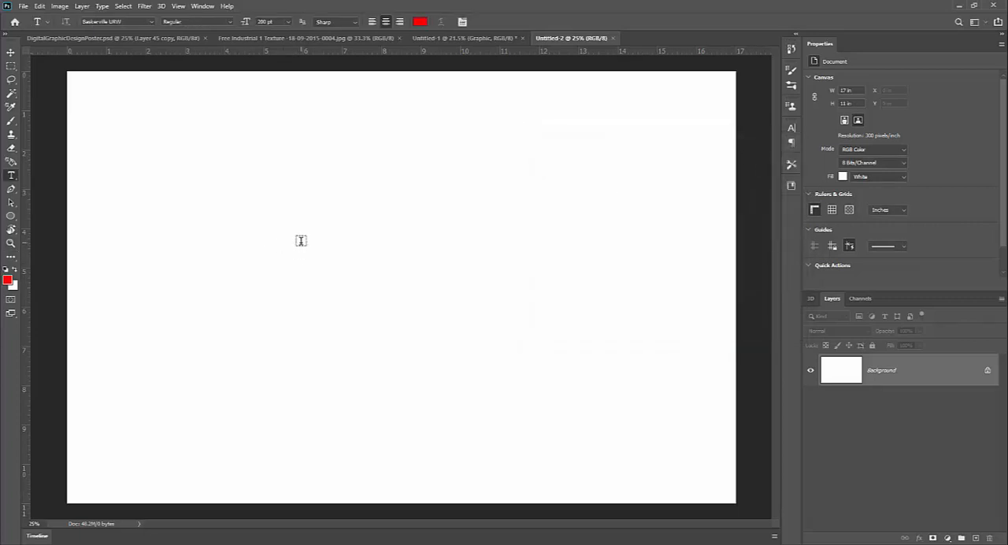
Add the text "Design" to the page and place it at about X 2.3 in, Y 2.4 in.
click(301, 240)
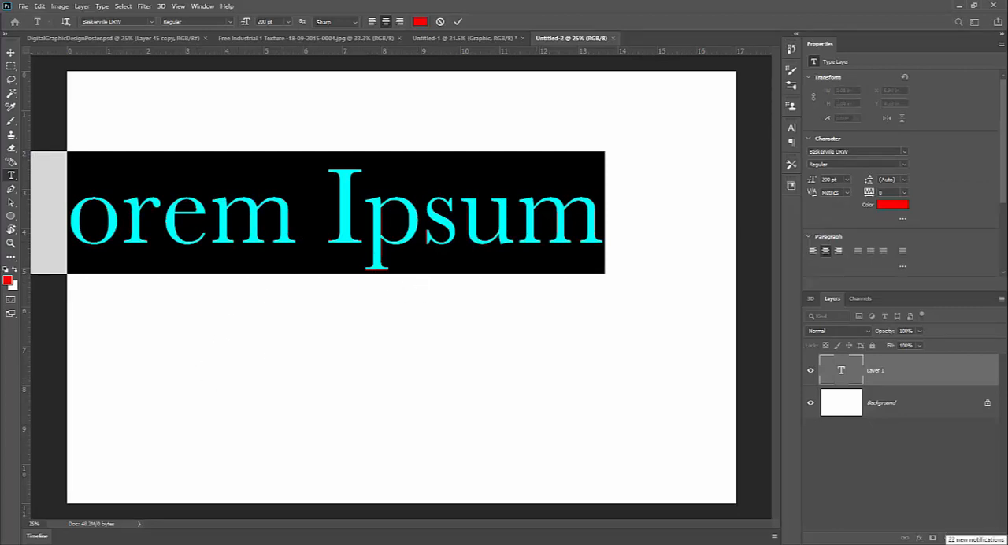
text(G)
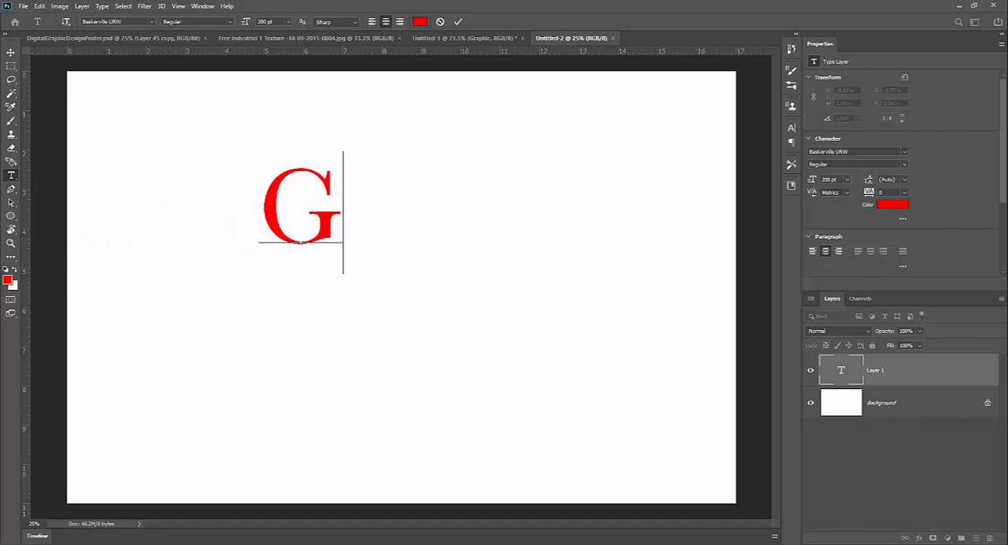
key(BackSpace)
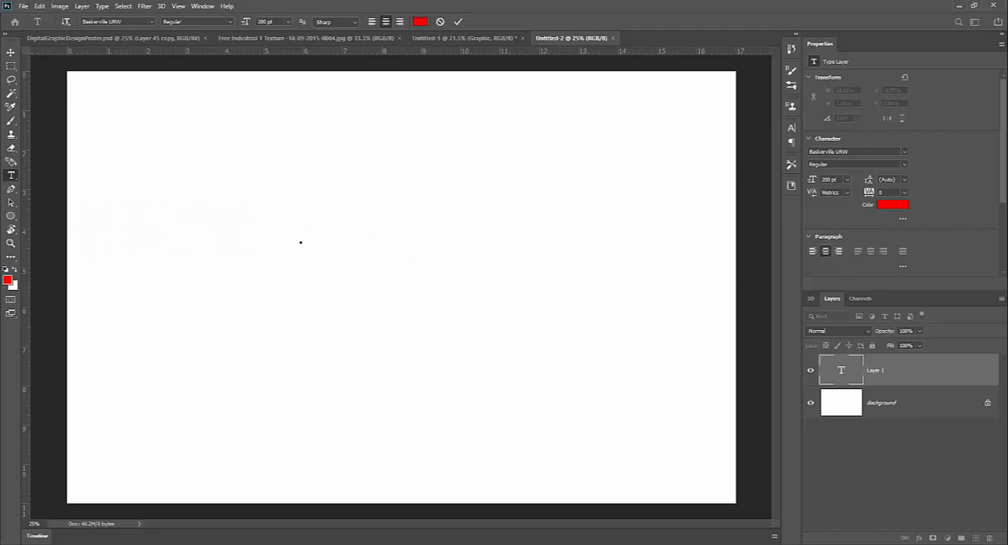
text(Design)
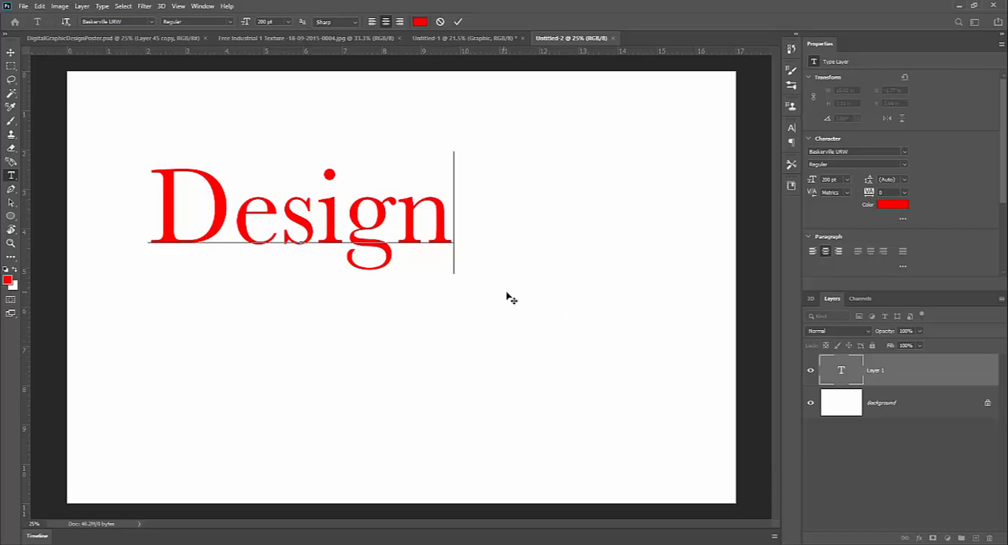
click(10, 53)
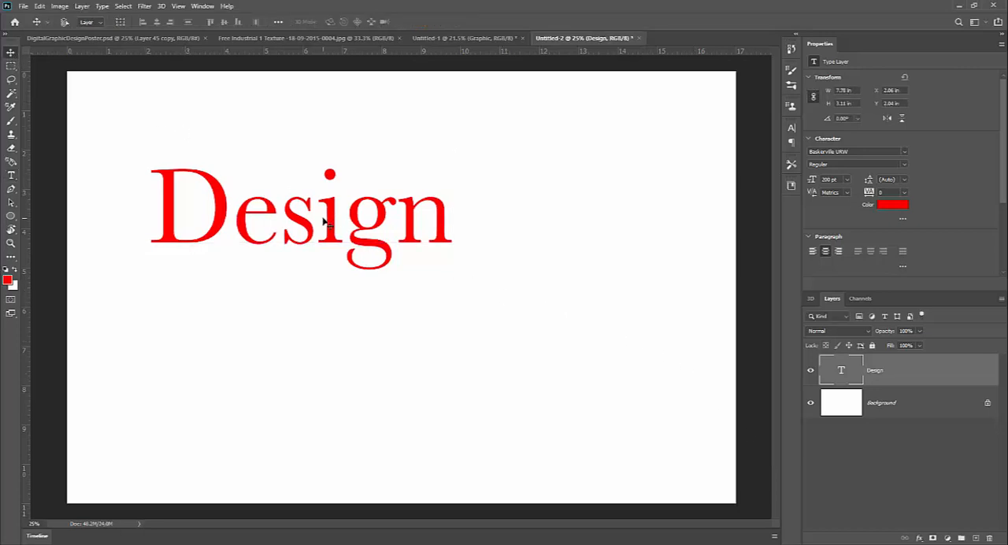
drag(347, 226, 354, 239)
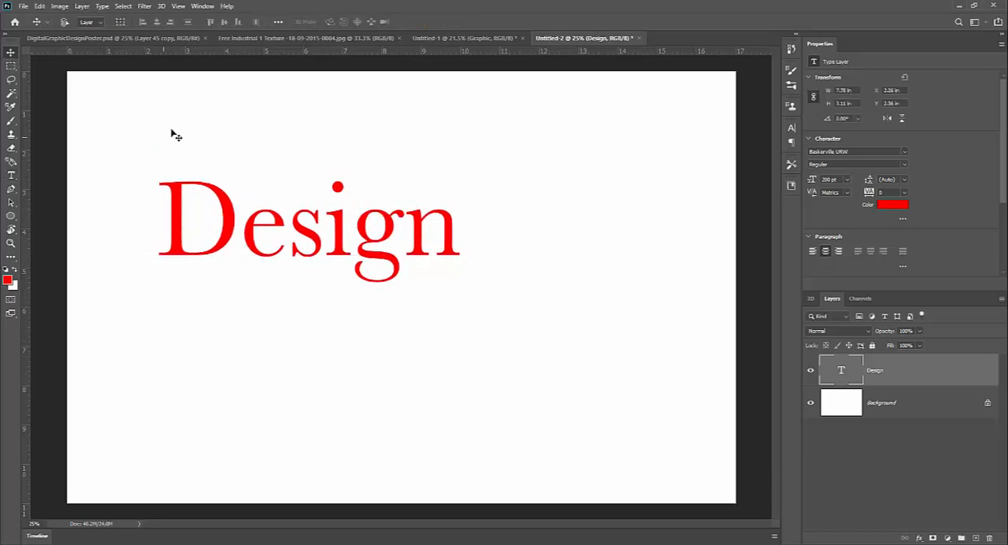
Review the font and size choices for the Design text, keeping Baskerville URW at 200 pt.
click(793, 129)
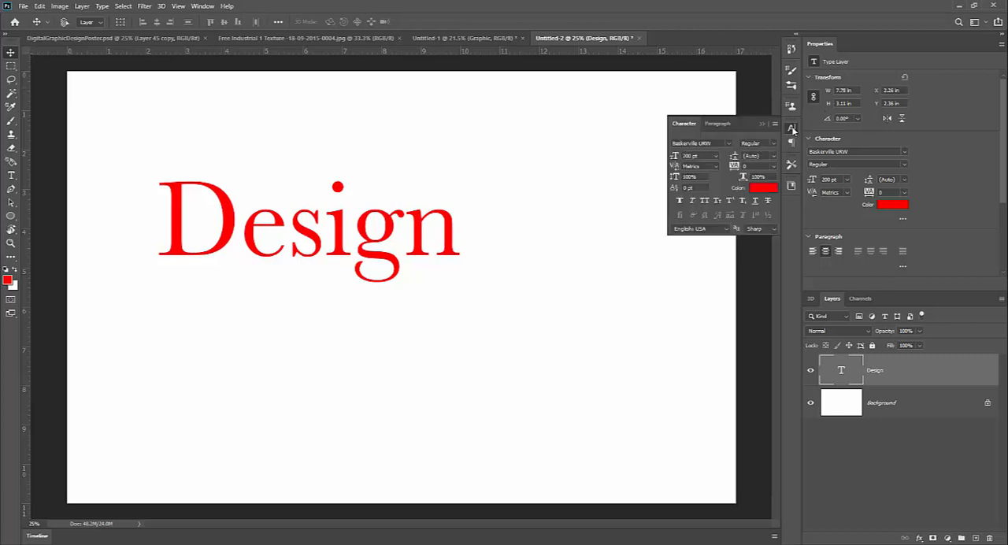
click(730, 143)
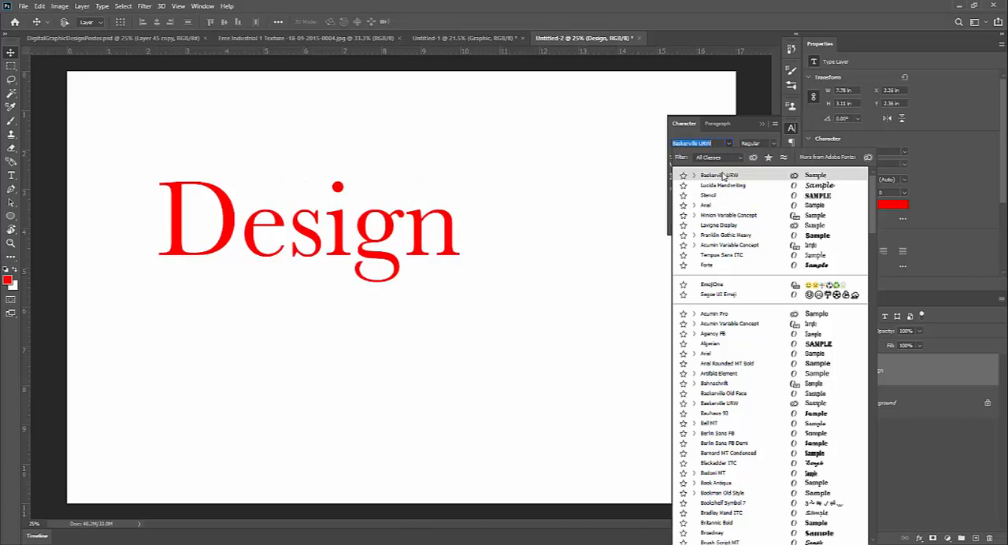
click(720, 174)
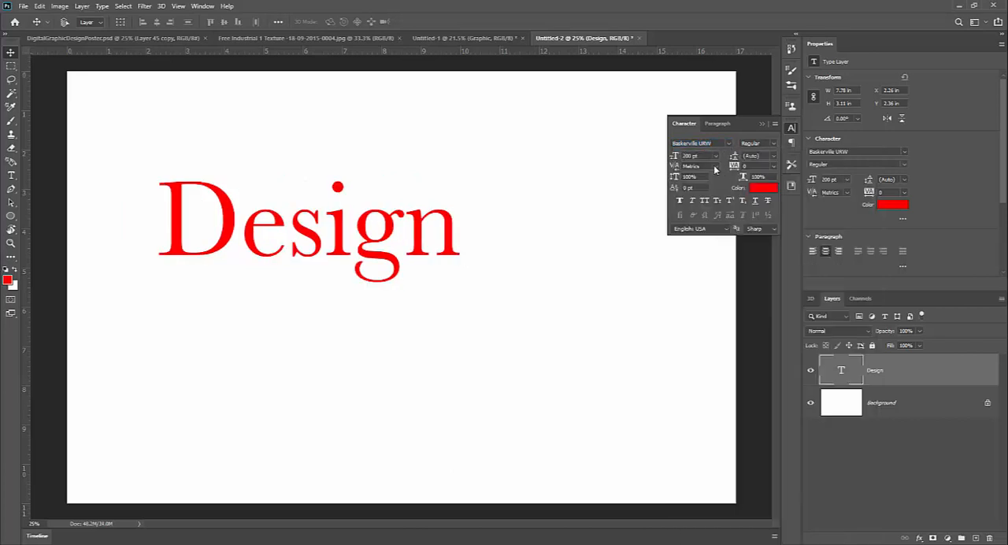
click(716, 159)
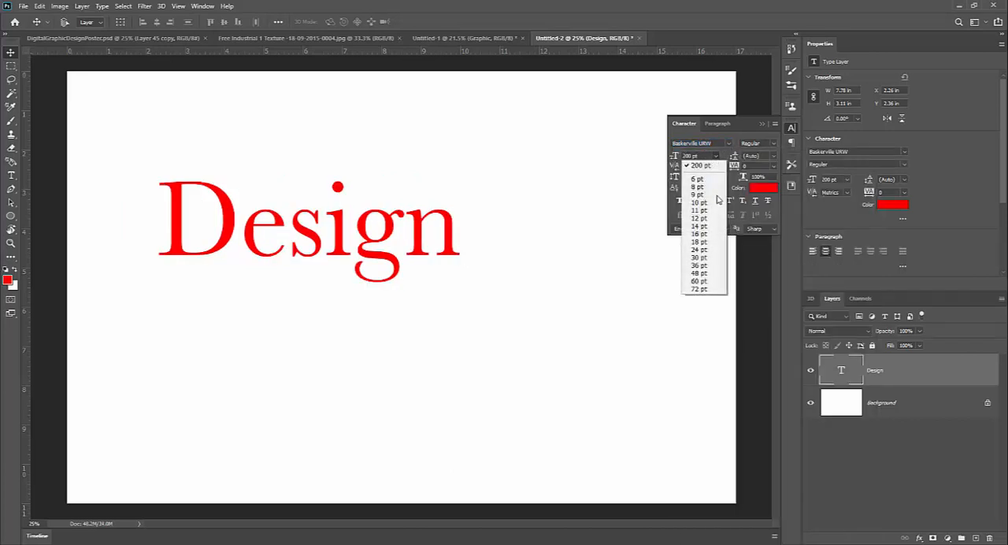
click(695, 290)
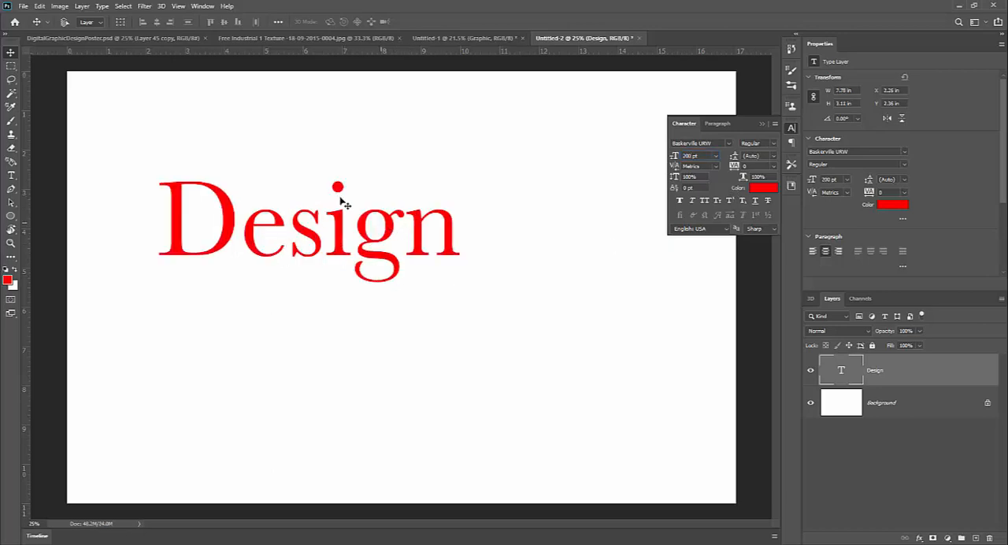
Move the Design text to about X 3.4 in, Y 3.2 in and extrude it to 3D.
drag(340, 219, 388, 253)
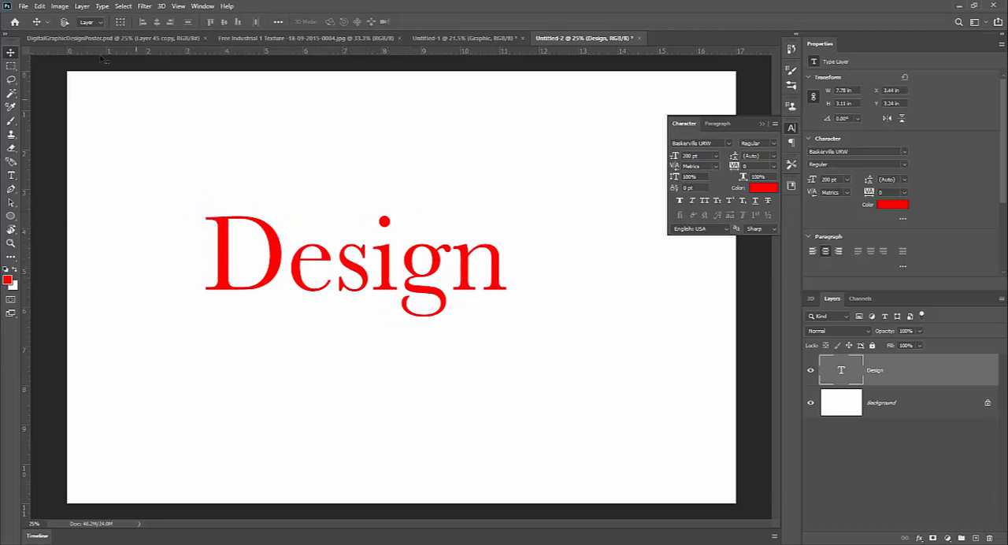
click(107, 5)
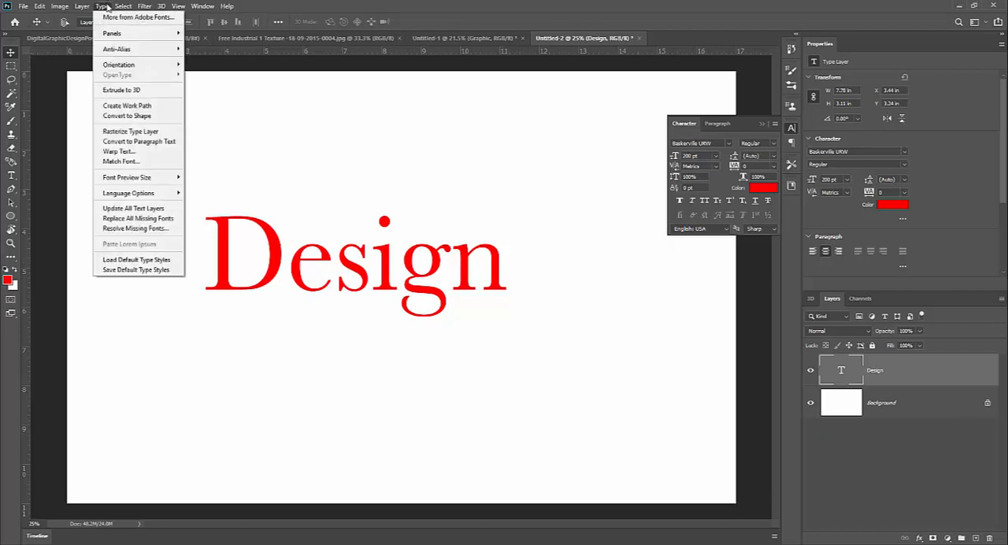
click(138, 93)
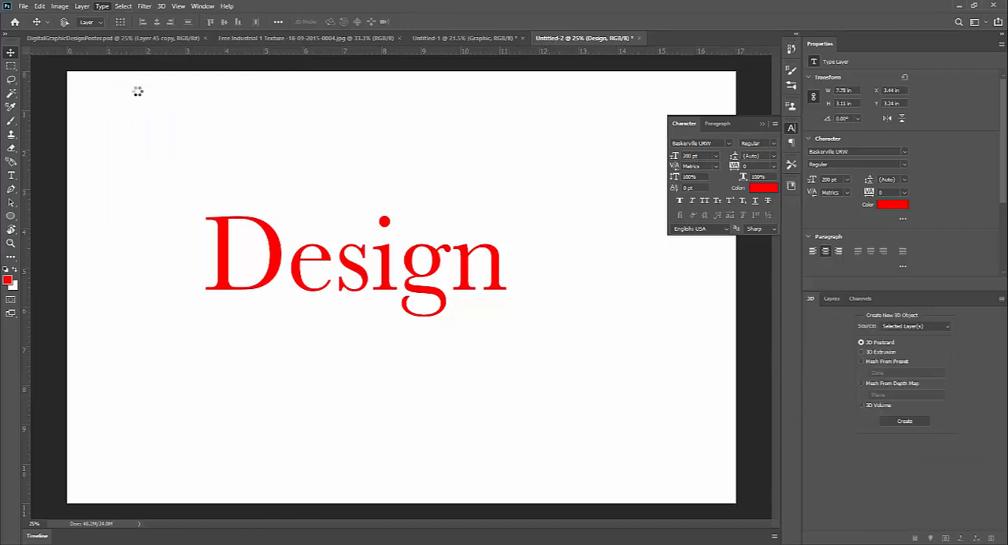
Switch to the Essentials workspace and return to the 3D workspace.
click(978, 24)
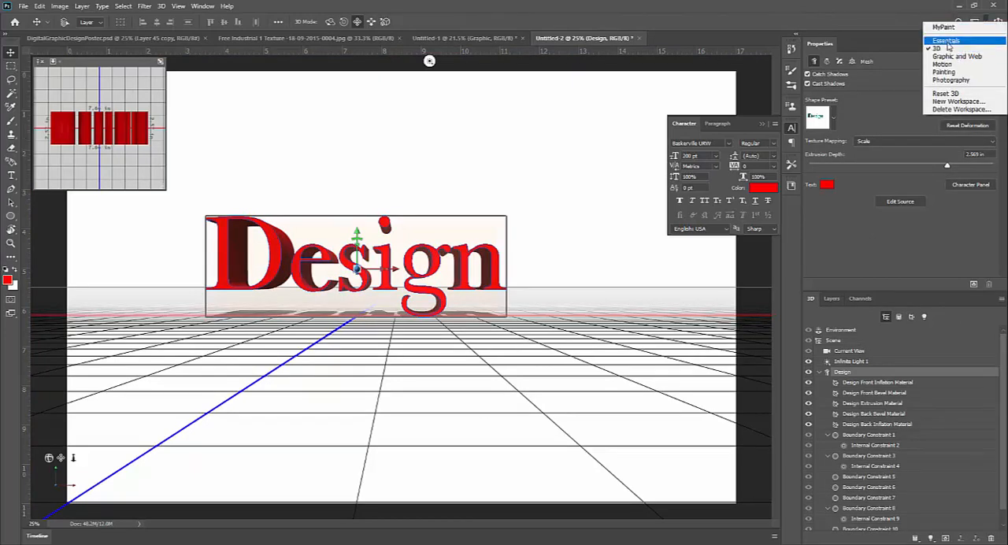
click(949, 42)
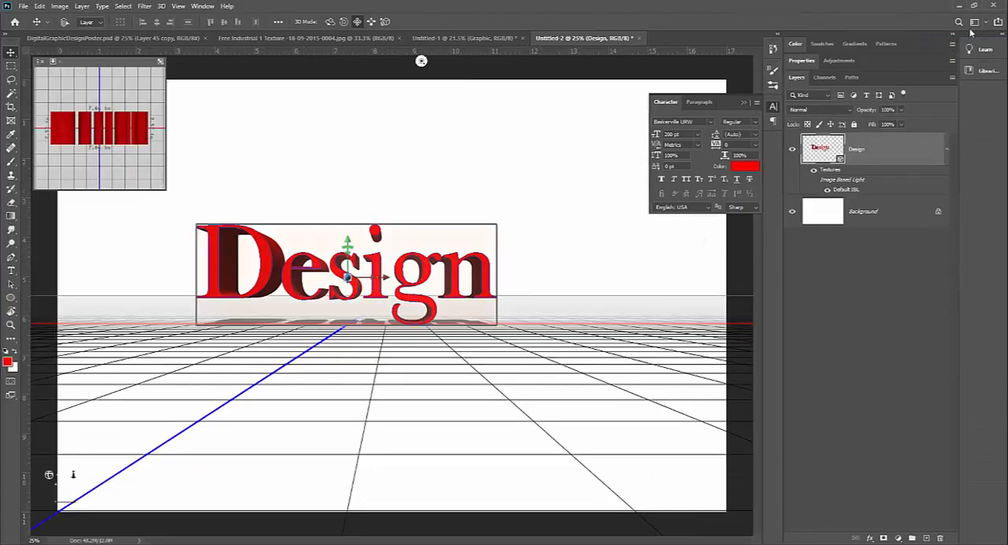
click(975, 24)
click(973, 51)
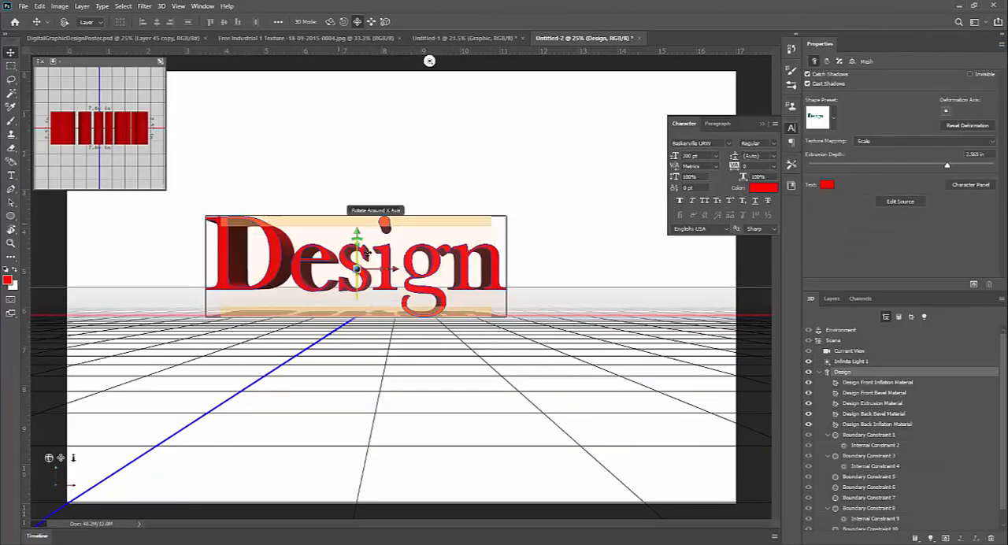
Compare the 3D text's display under the Lasso, Brush and Move tools, and collapse the Design object in the scene list.
click(11, 79)
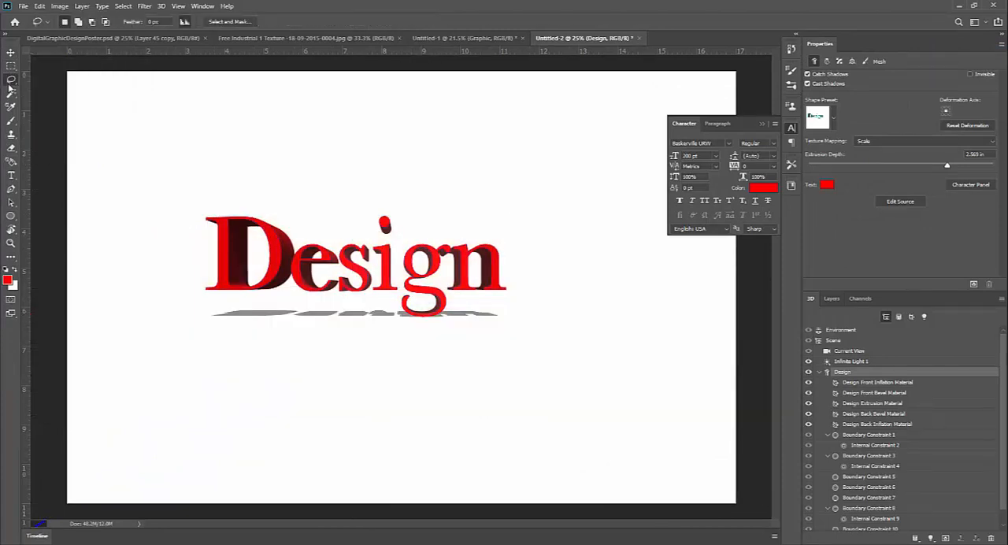
click(11, 122)
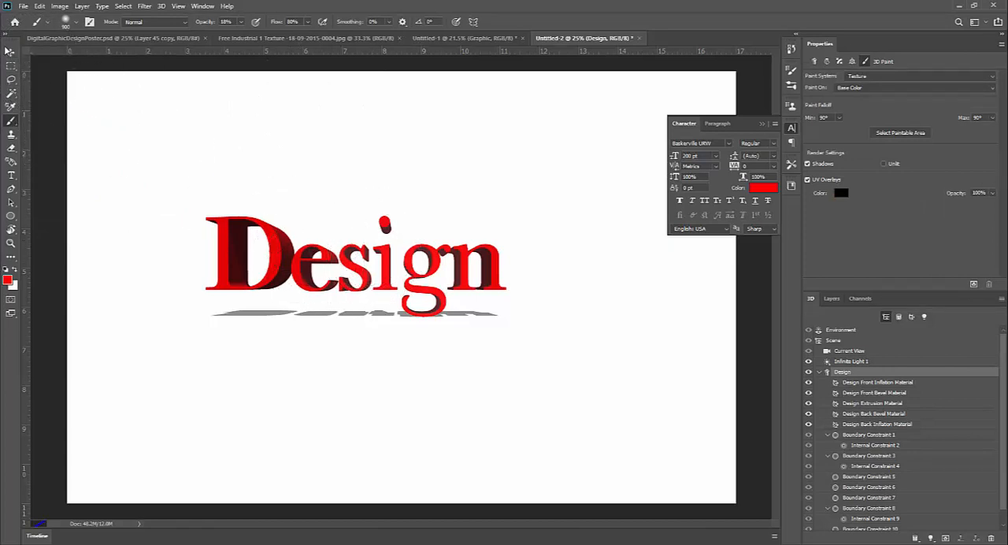
click(9, 51)
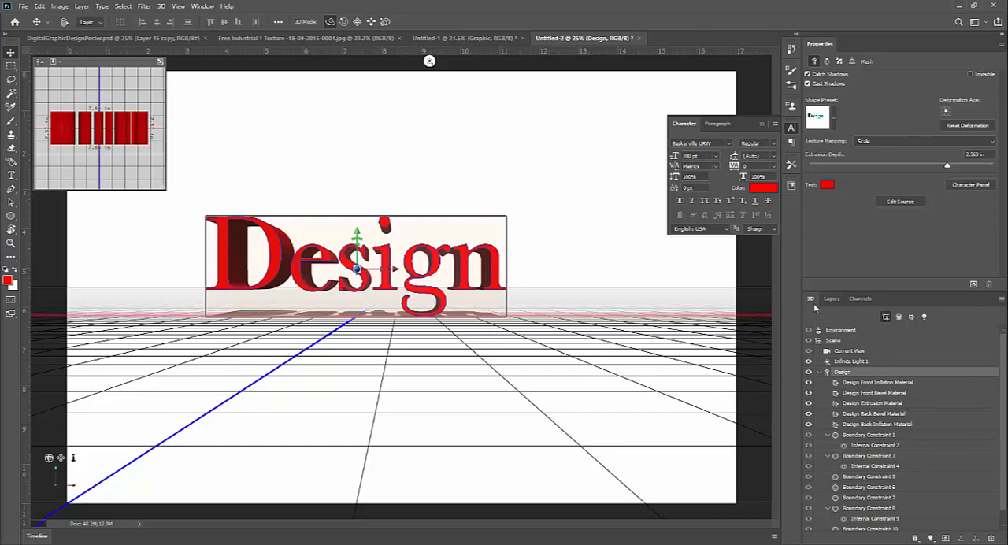
click(821, 373)
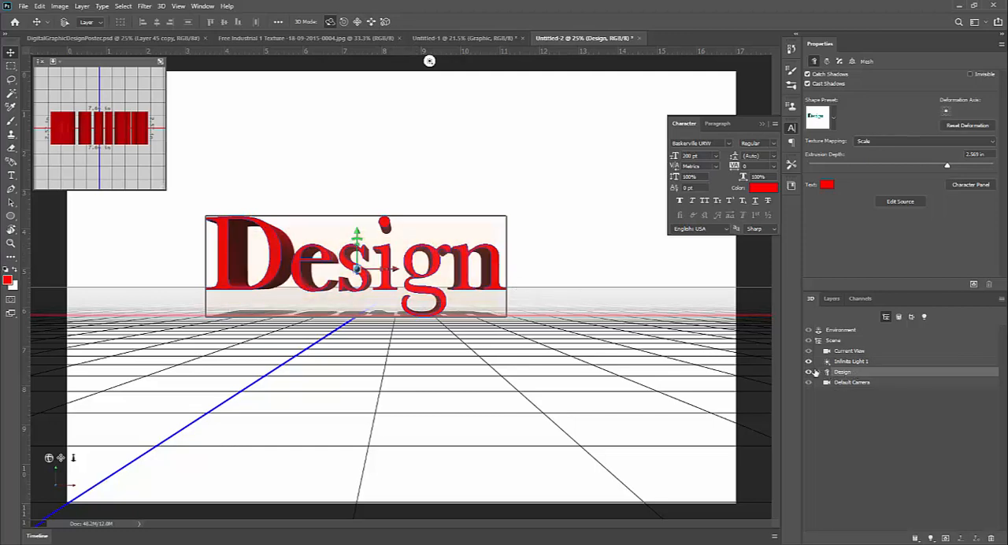
Tilt Infinite Light 1 toward the front of the Design text and orbit the scene camera to a raised, angled view.
click(858, 362)
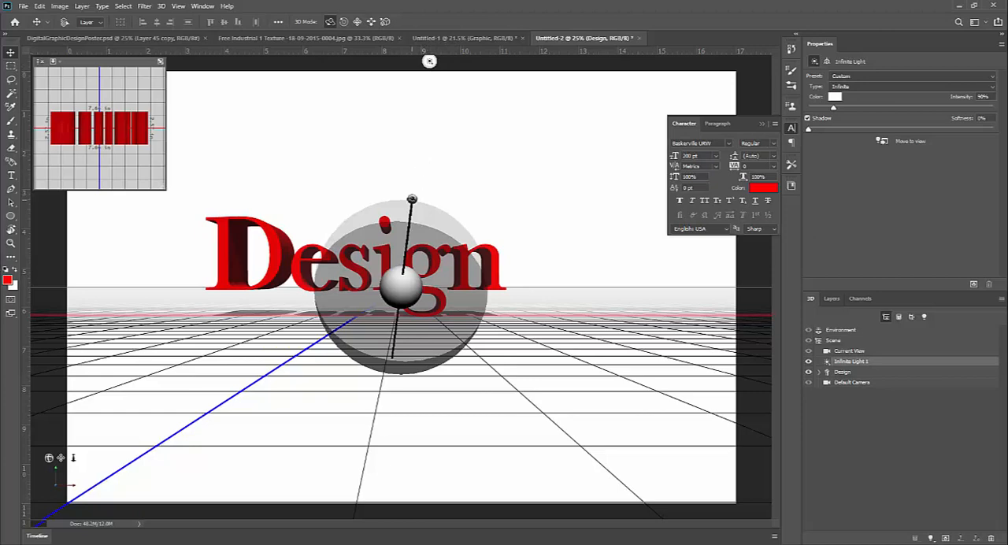
drag(411, 198, 394, 232)
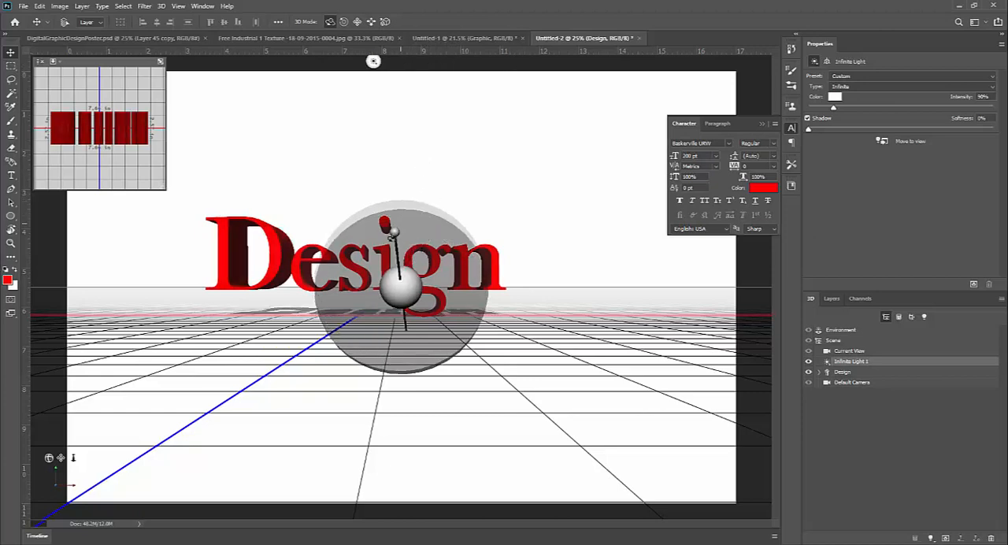
click(853, 341)
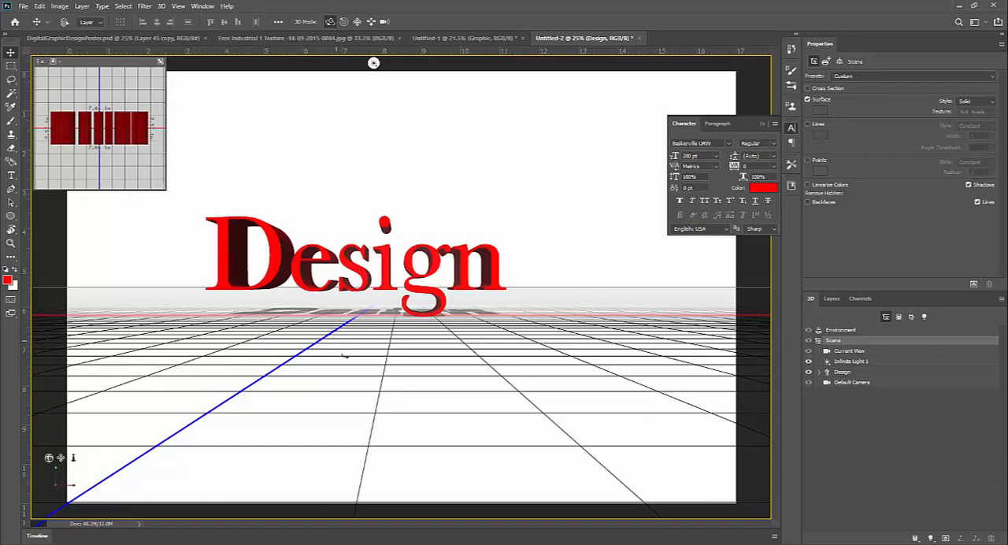
drag(344, 354, 380, 355)
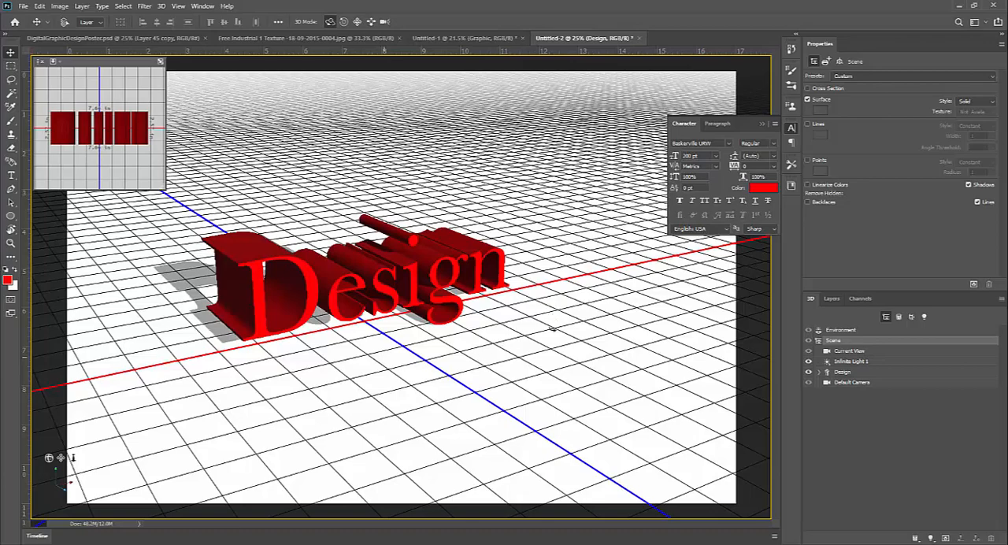
drag(502, 343, 486, 344)
drag(69, 511, 763, 303)
drag(553, 330, 556, 330)
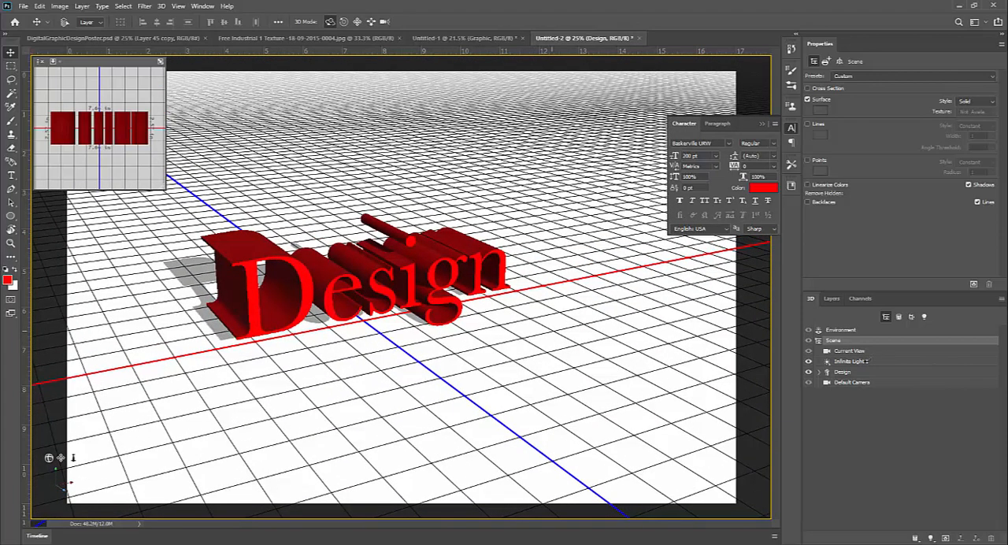
Raise the direction of Infinite Light 1 so it shines from the upper right of the Design text.
click(852, 361)
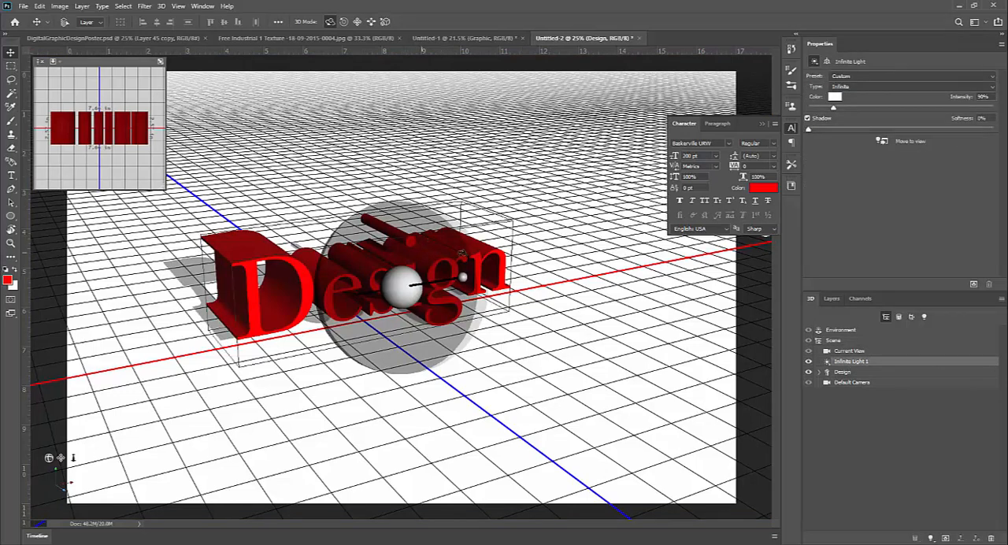
drag(465, 279, 479, 230)
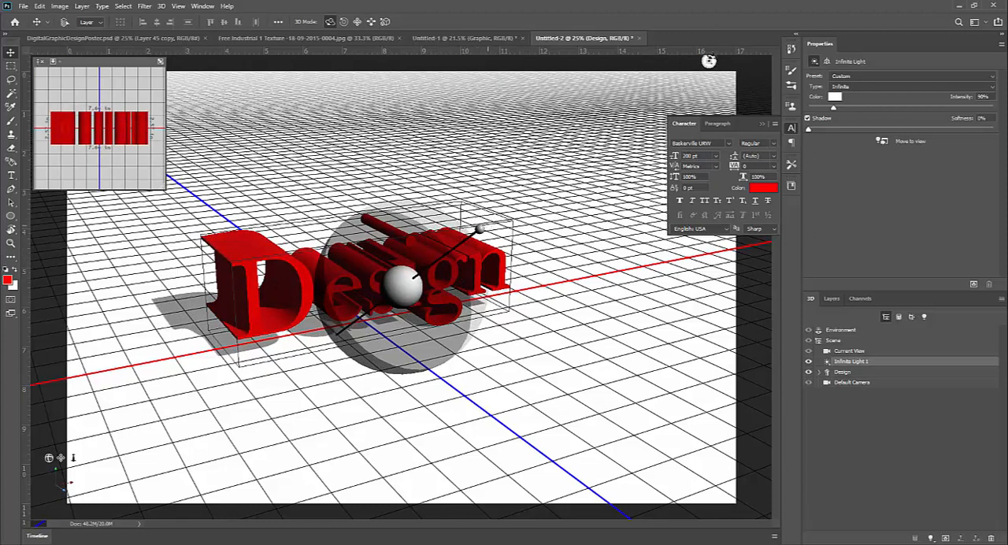
click(509, 215)
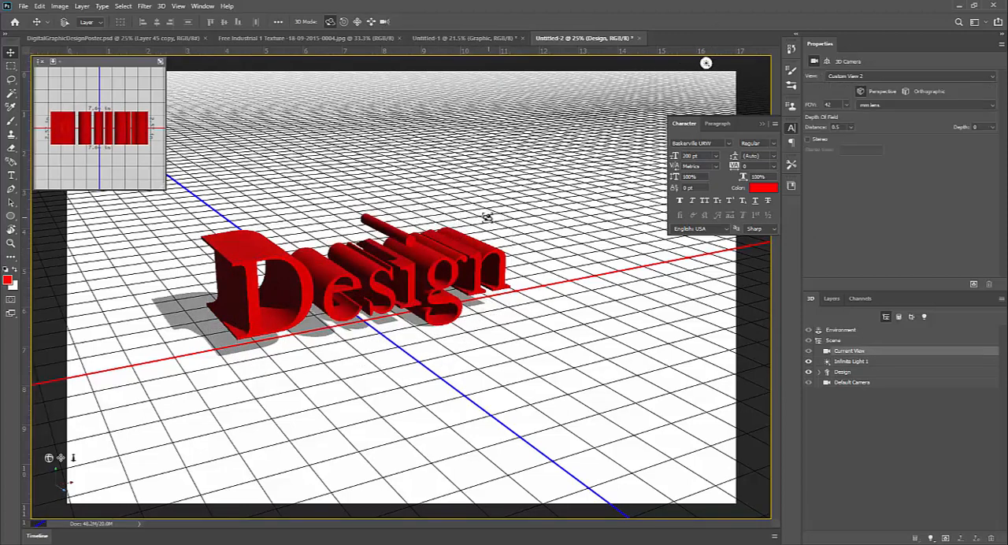
Move the Design object about 0.26 in along the X axis and orbit the scene camera to a lower, more frontal view.
click(443, 257)
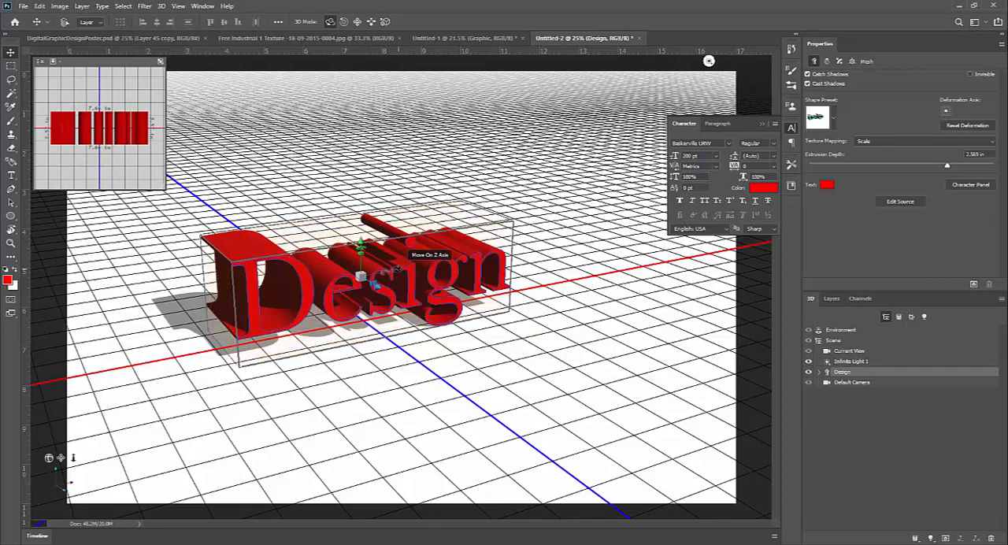
drag(397, 270, 404, 270)
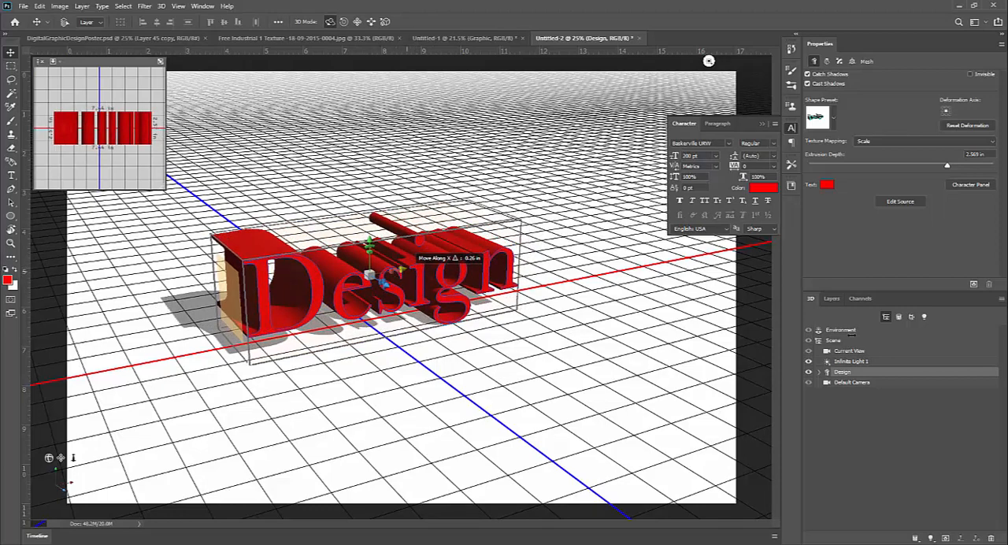
click(849, 341)
mouse_move(614, 373)
mouse_down()
mouse_move(588, 368)
mouse_move(601, 369)
mouse_up()
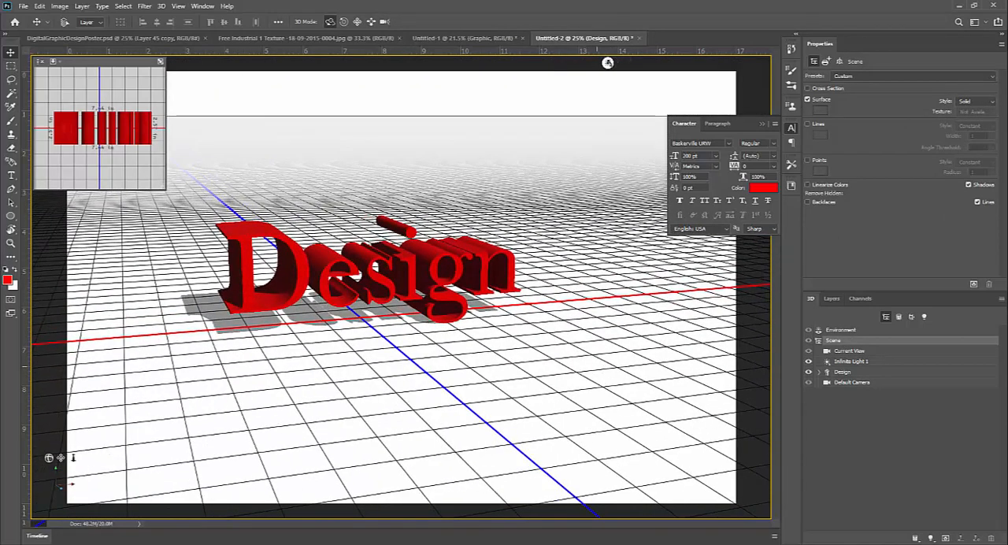
Collapse the floating Character settings and raise the intensity of Infinite Light 1 to about 133%.
click(849, 350)
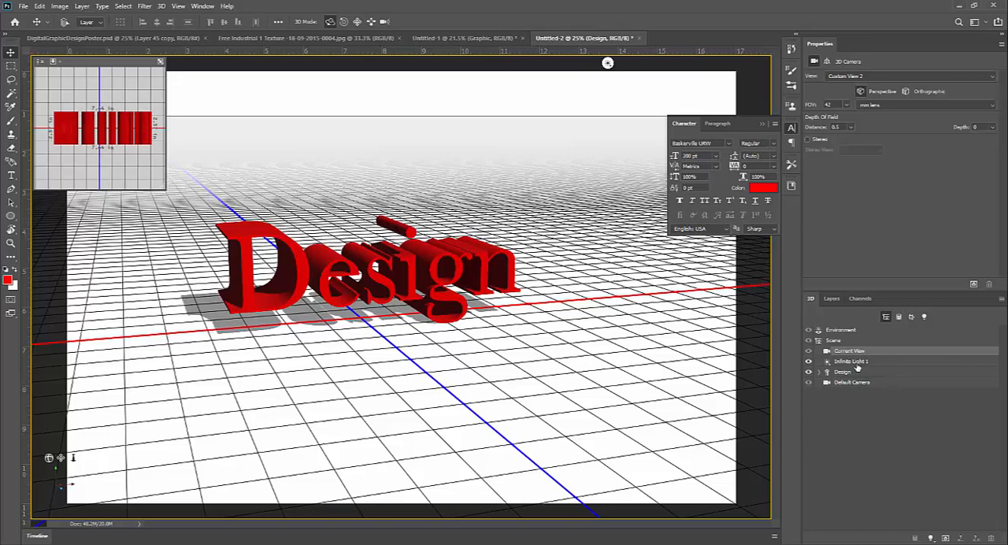
click(854, 363)
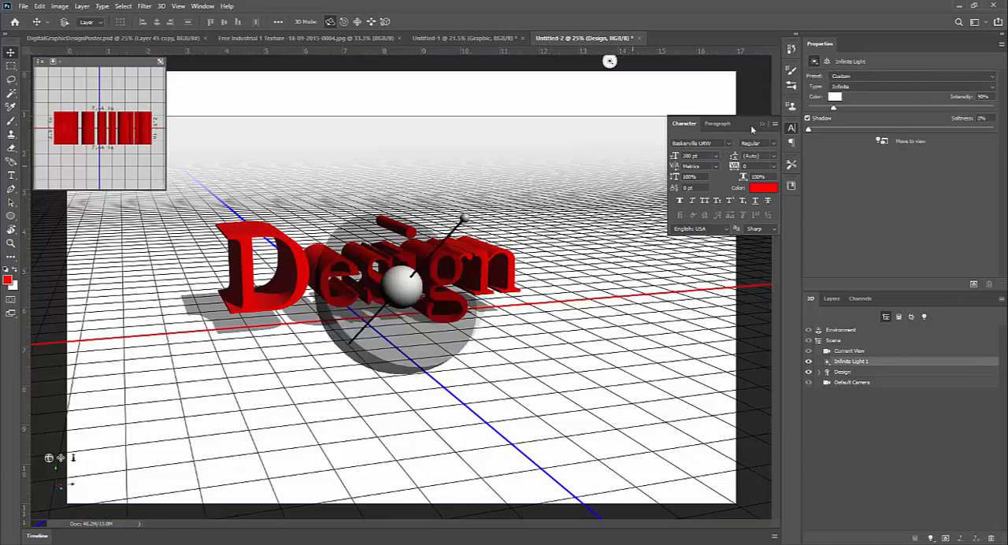
click(762, 124)
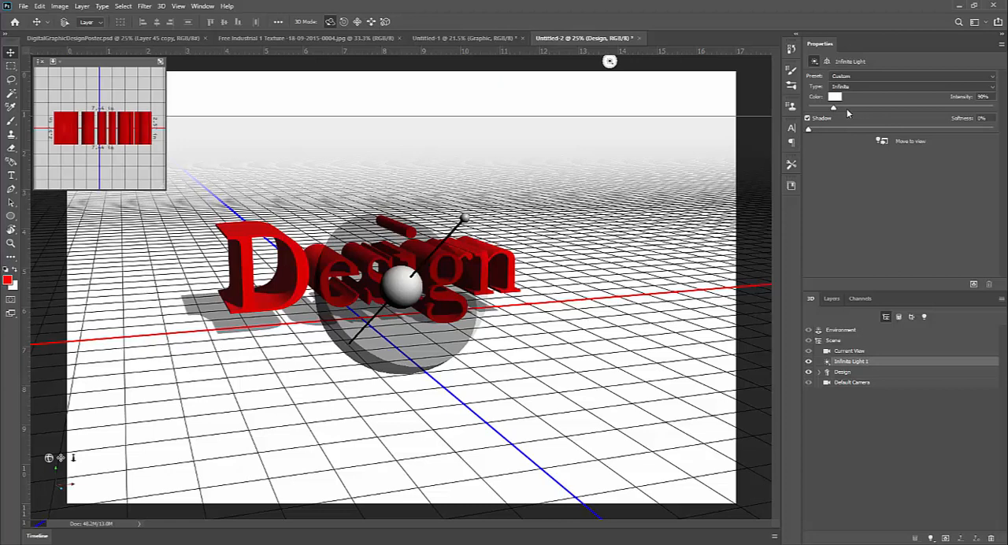
drag(845, 107, 858, 112)
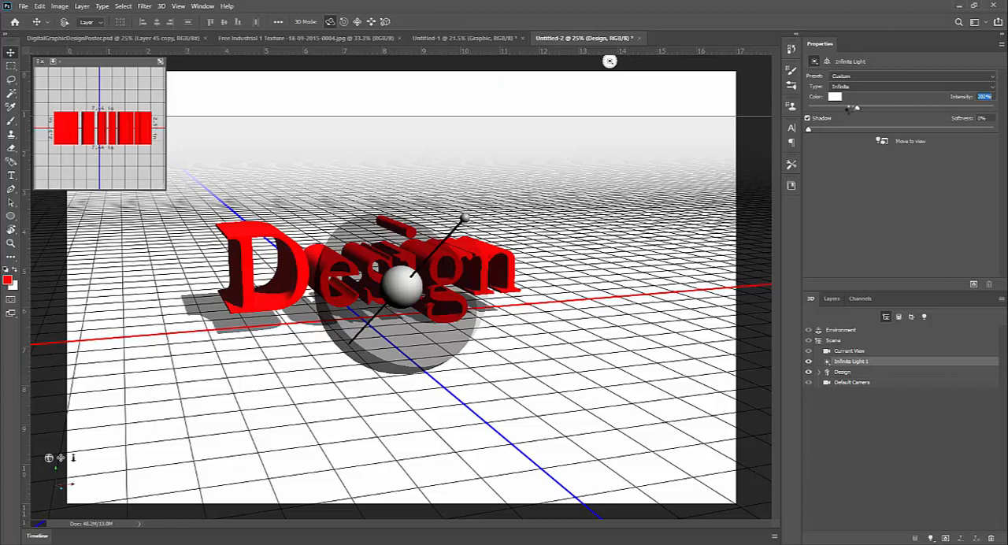
drag(849, 109, 852, 108)
drag(850, 108, 844, 111)
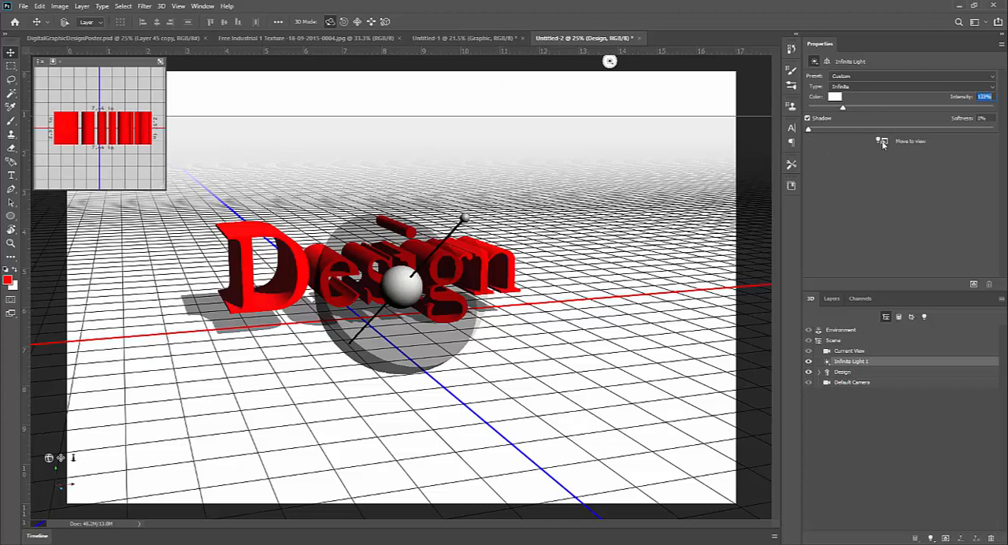
Try a shadow softness of about 40% on Infinite Light 1 and reduce it to about 3%.
drag(809, 128, 883, 131)
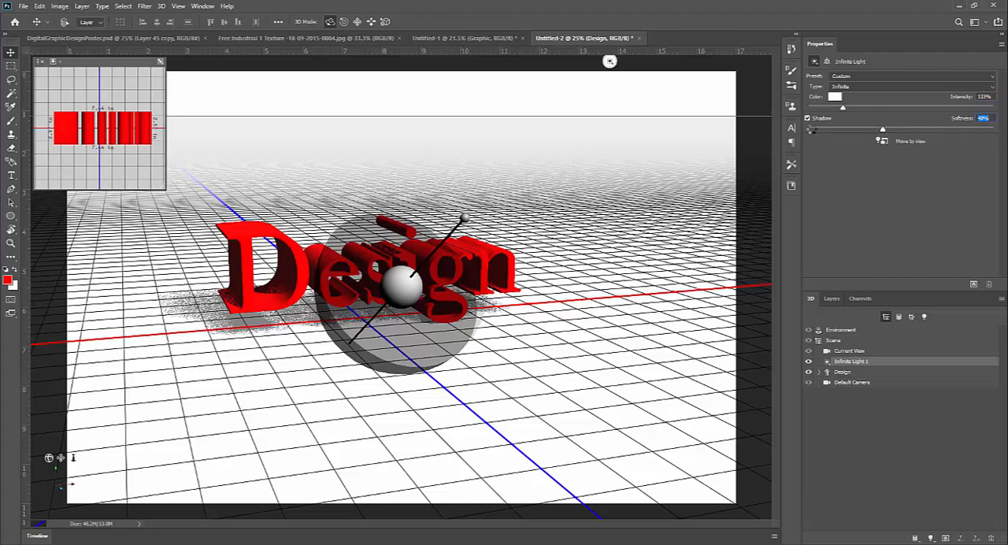
click(812, 130)
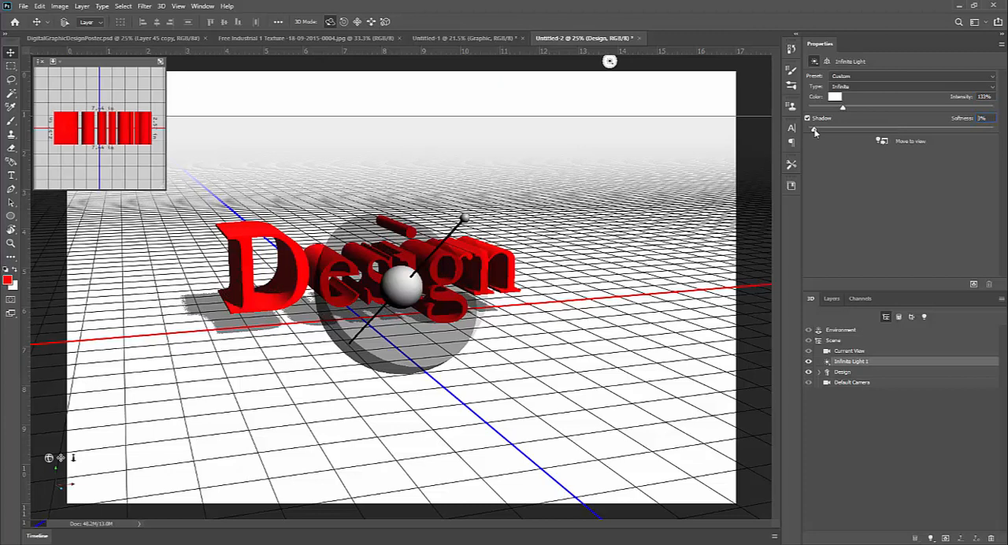
drag(815, 132, 813, 132)
Try a blue 3D text color on the Design object and return it to pure red.
click(855, 374)
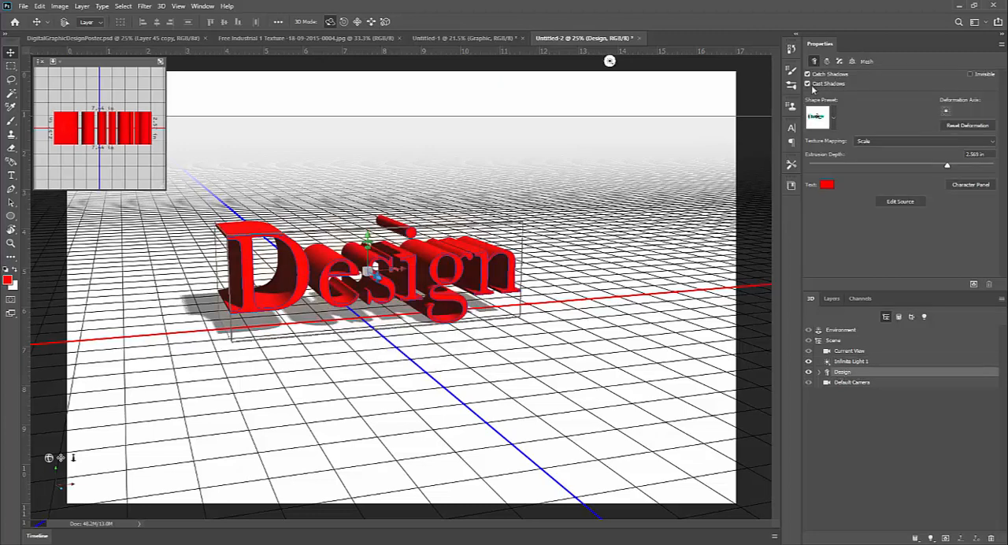
click(827, 186)
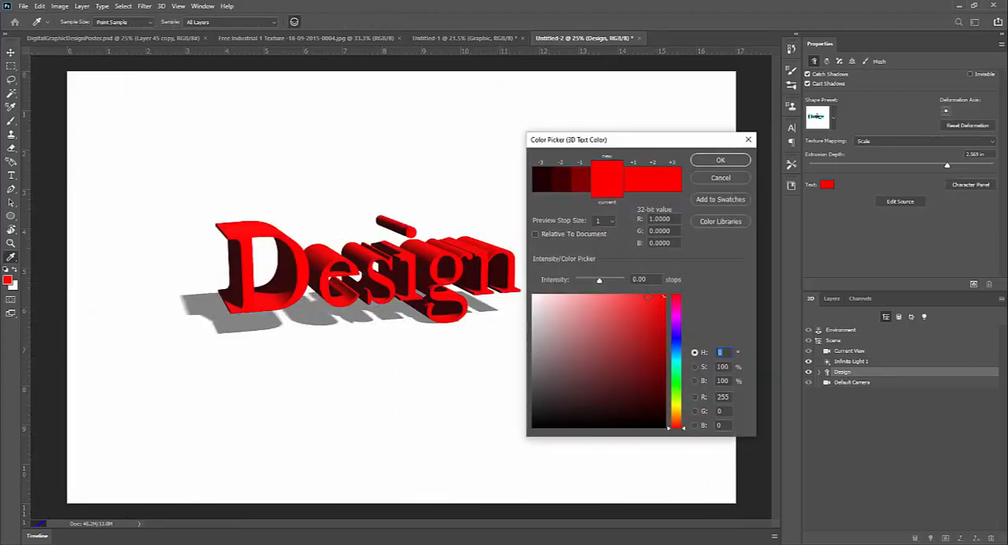
click(681, 348)
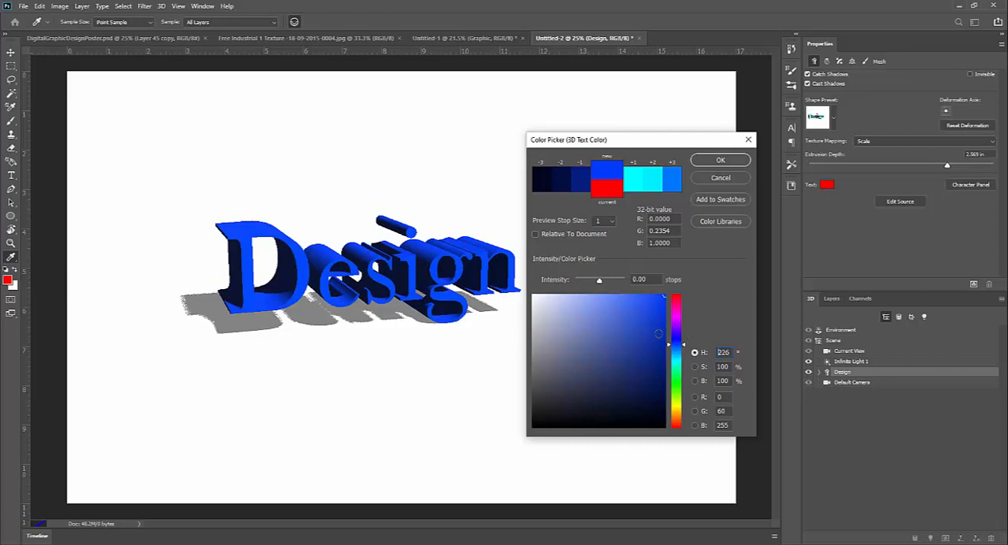
drag(678, 307, 687, 290)
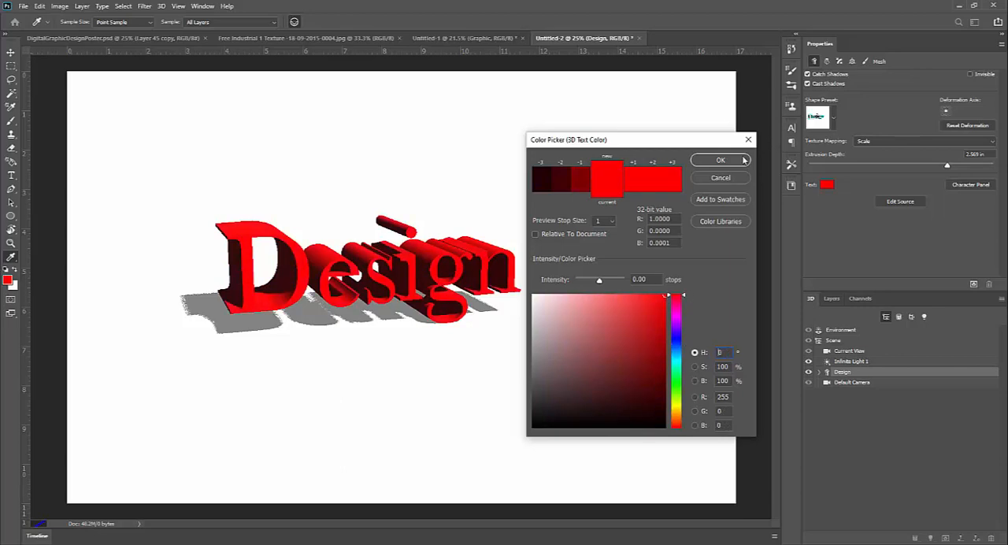
click(717, 159)
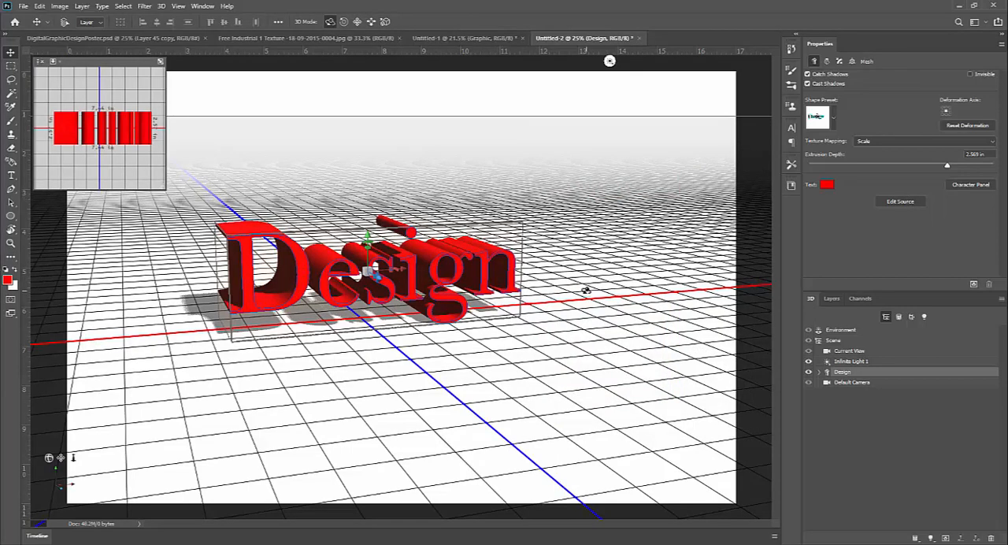
Edit the source of the Design object, recolor its text to 00ff78, and close Design.psb with the changes saved.
click(913, 202)
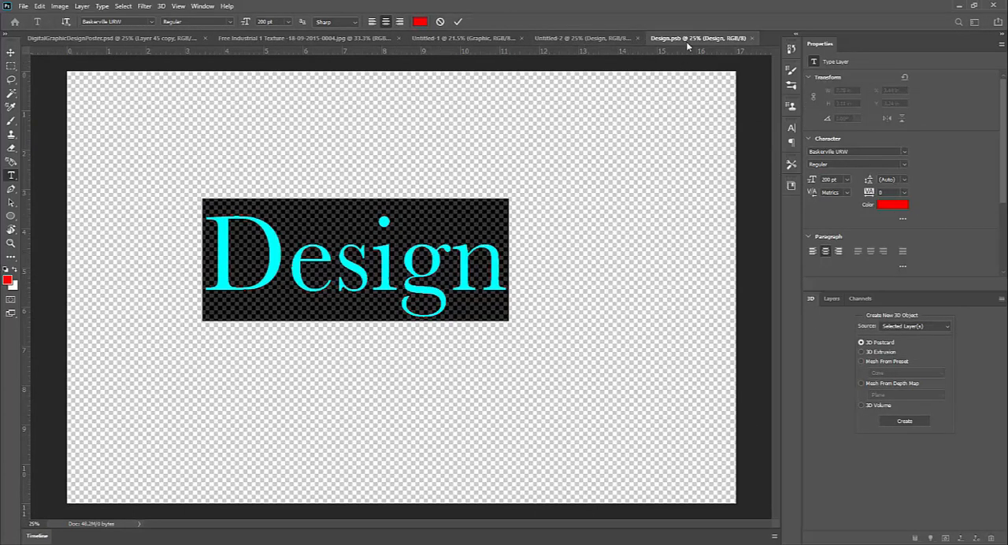
click(892, 202)
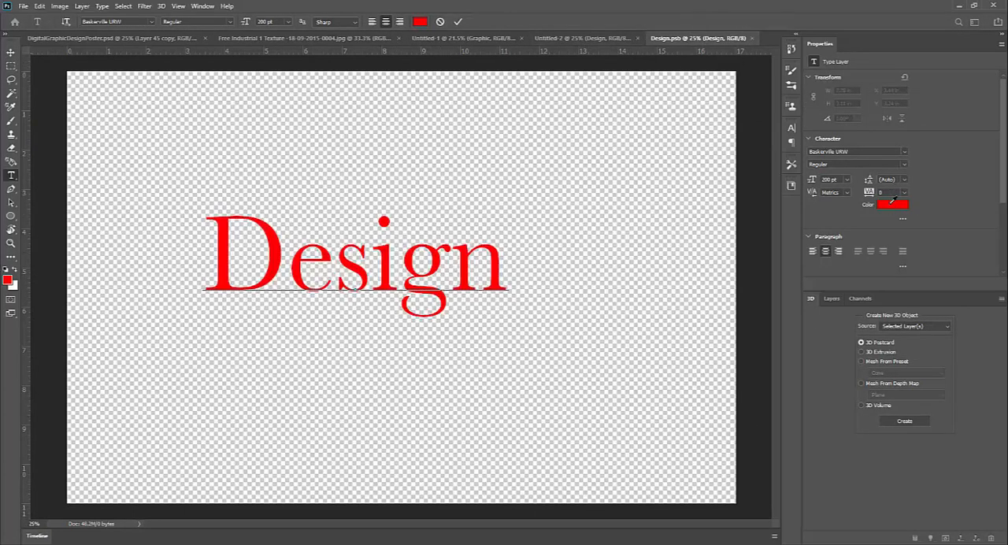
text(00ff78)
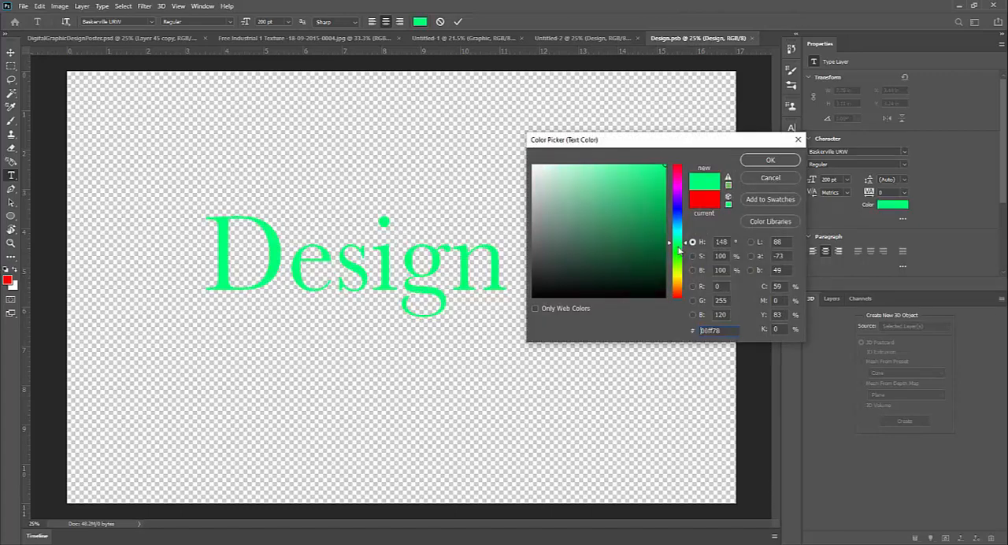
click(745, 161)
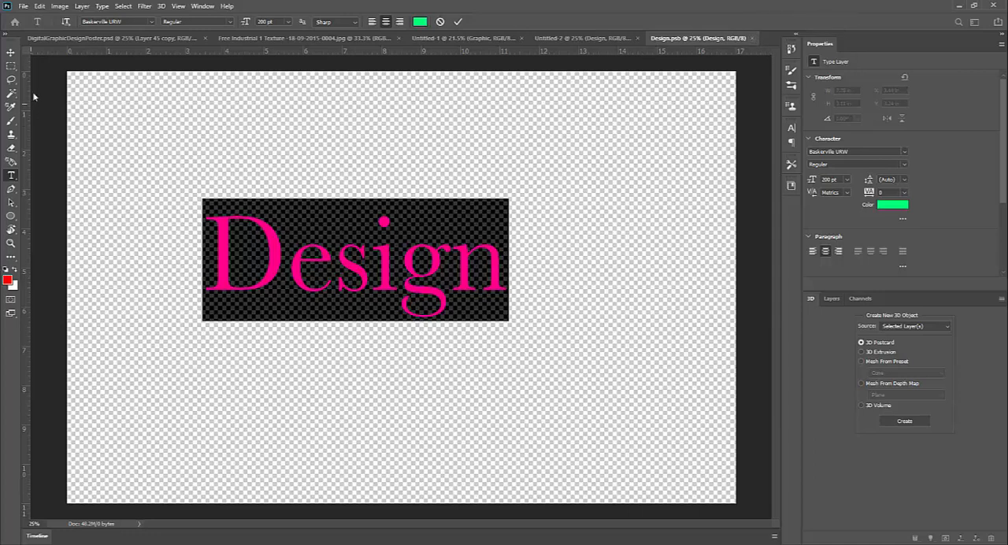
click(11, 52)
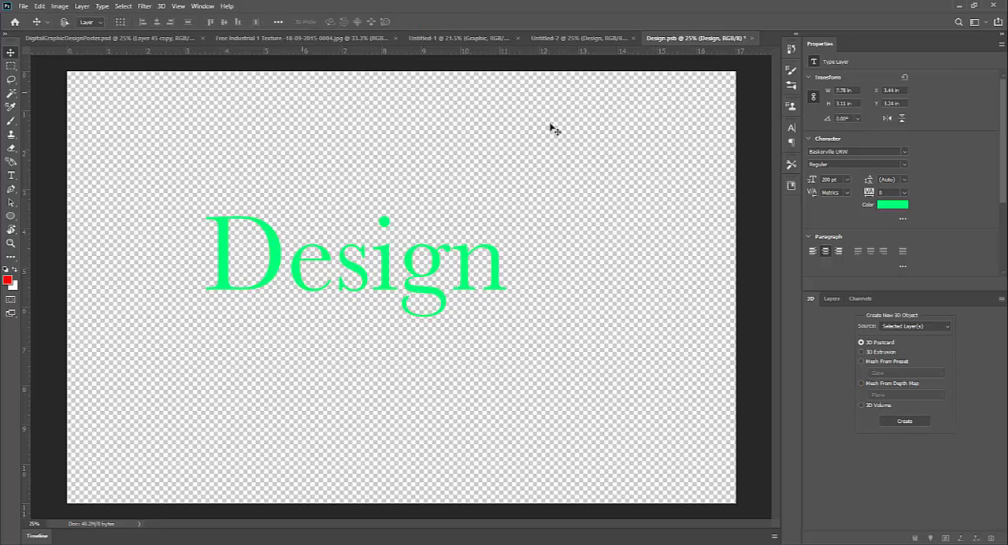
click(752, 38)
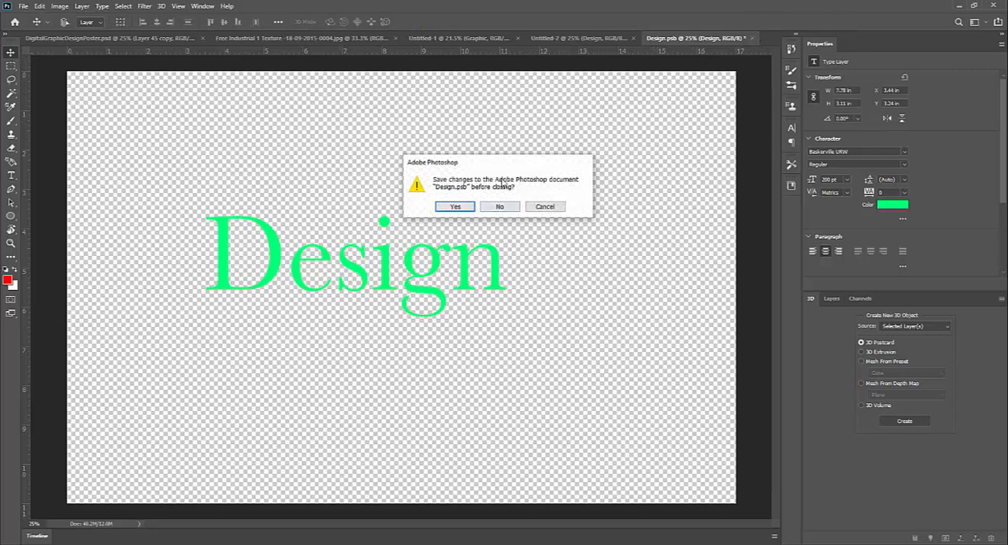
click(453, 208)
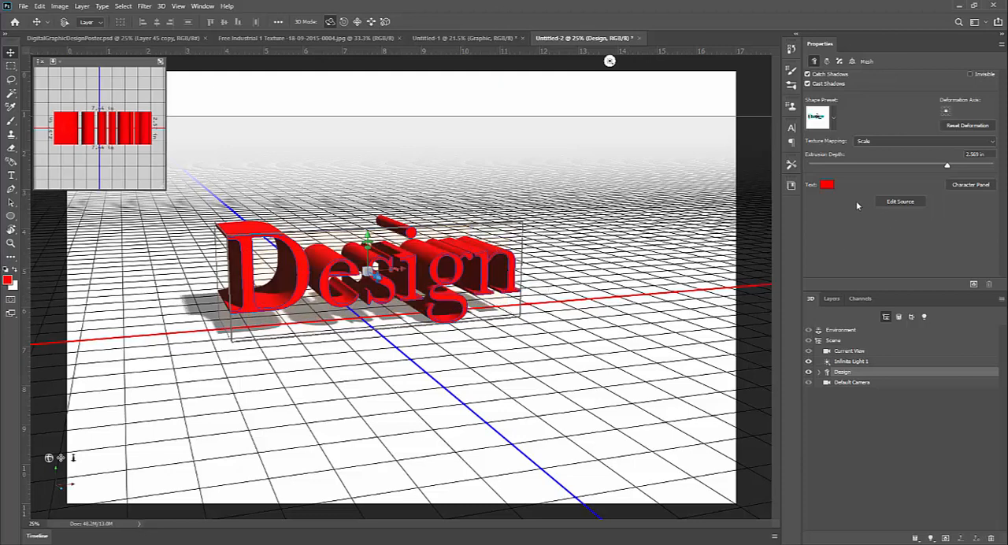
Set the Design object's 3D text color to cyan with hue 184° (RGB 0, 240, 255).
click(827, 184)
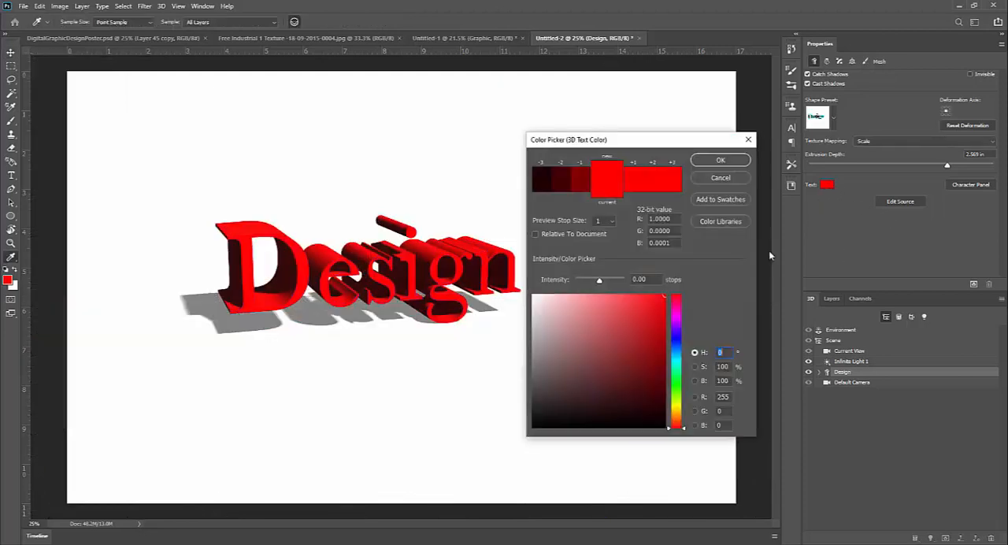
click(676, 377)
drag(670, 366, 672, 339)
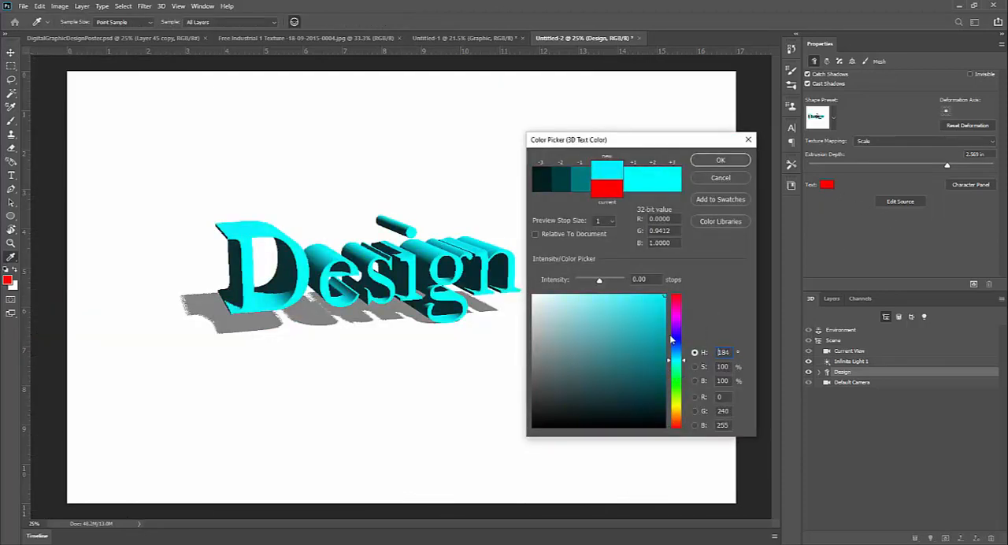
click(720, 160)
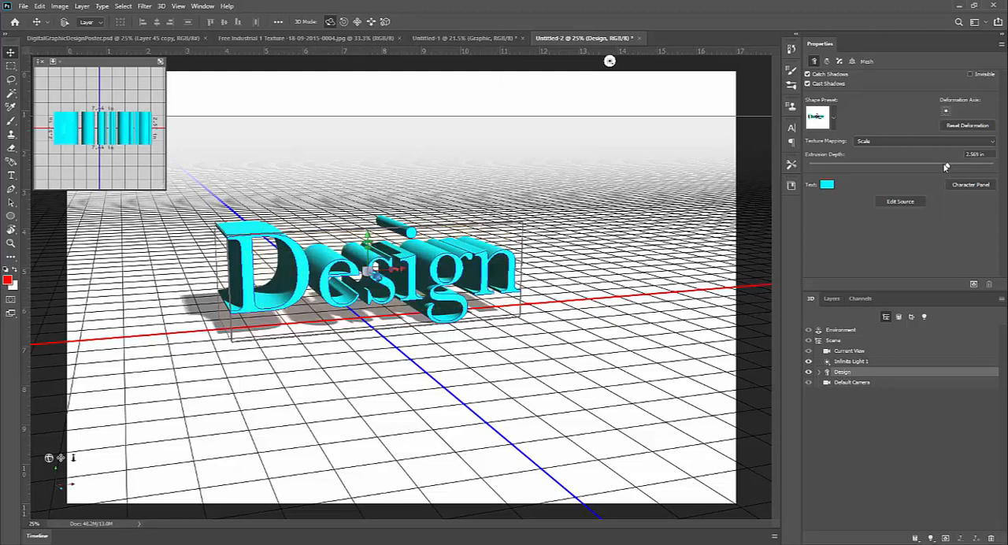
Set the Design object's extrusion depth to about 1.332 in and expand its materials and constraints in the scene list.
mouse_move(946, 167)
mouse_down()
mouse_move(902, 165)
mouse_move(962, 166)
mouse_move(928, 168)
mouse_up()
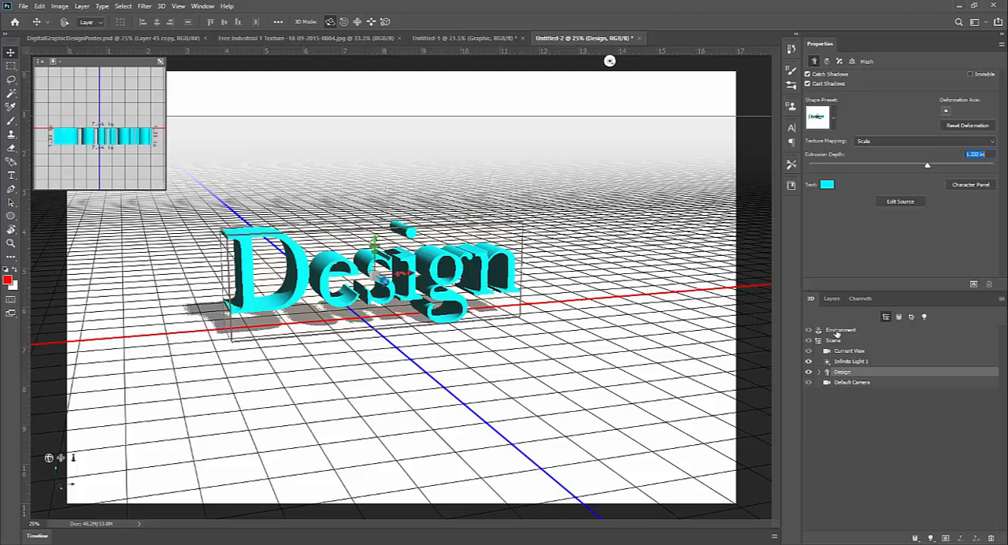
click(821, 372)
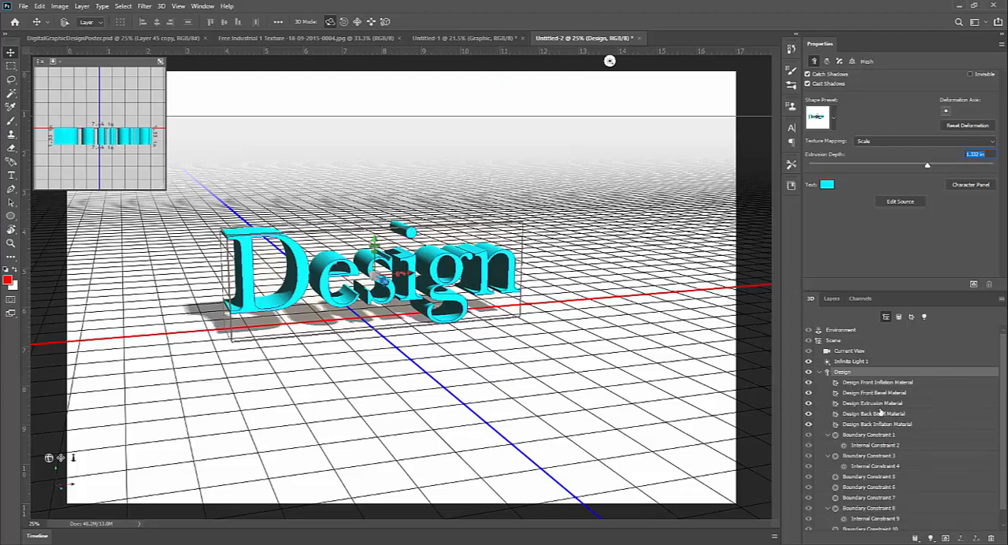
Review the Design object's bevel and extrusion materials, raise the Metallic amount of the Design Extrusion Material, and collapse the object's sublist.
click(874, 403)
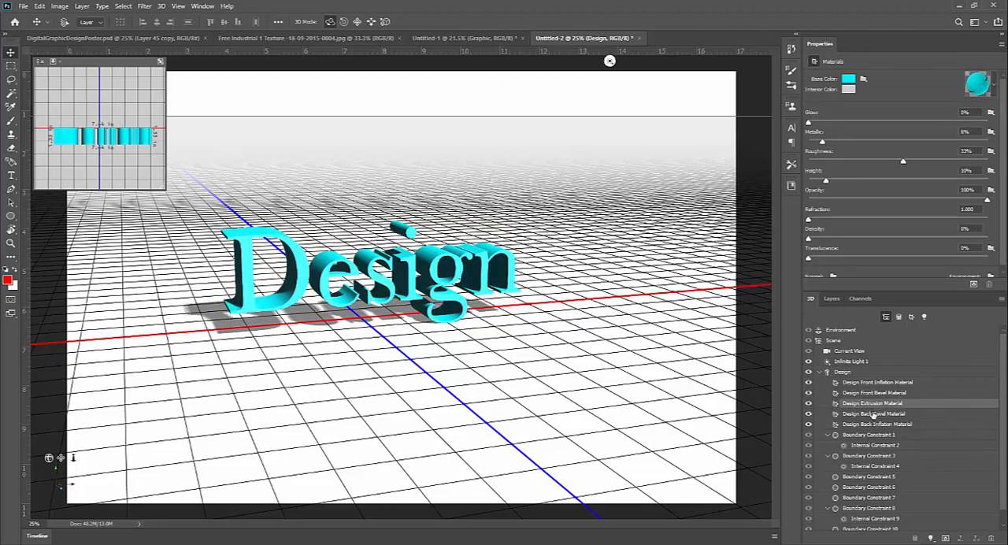
click(873, 414)
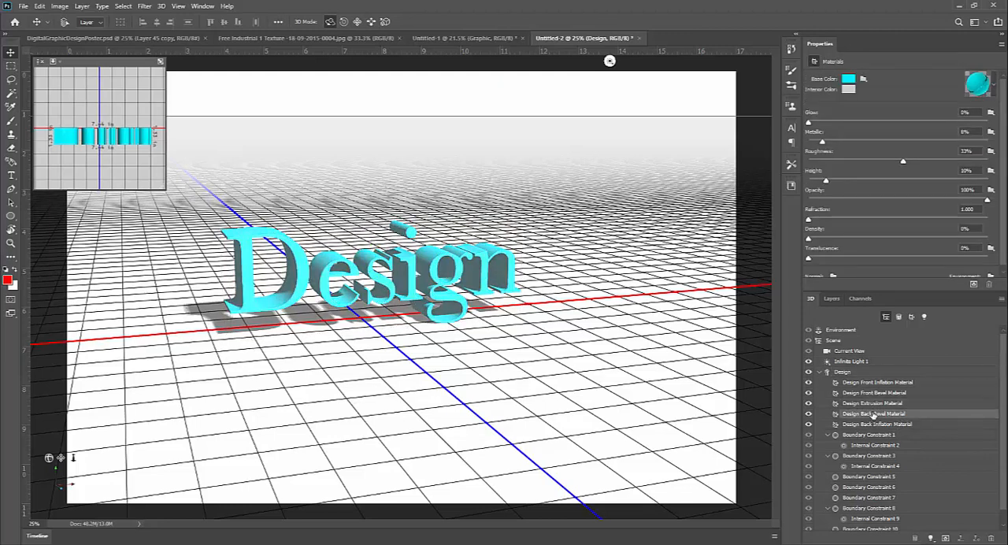
click(878, 393)
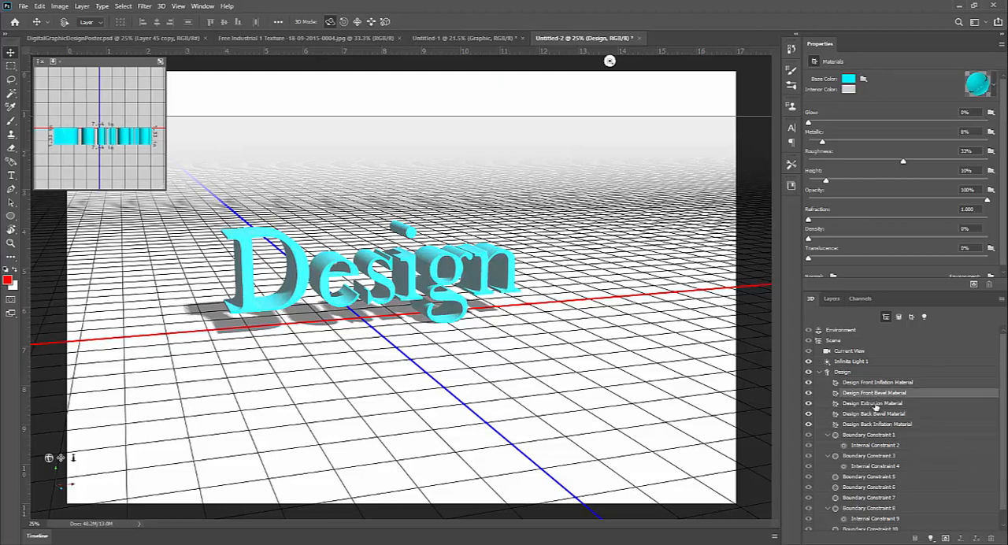
click(873, 403)
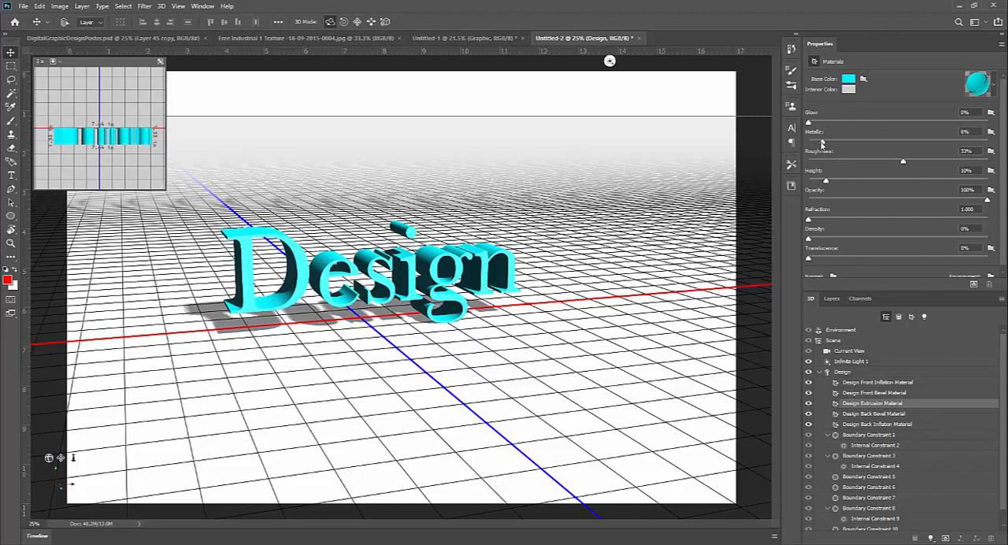
drag(823, 141, 879, 139)
click(820, 373)
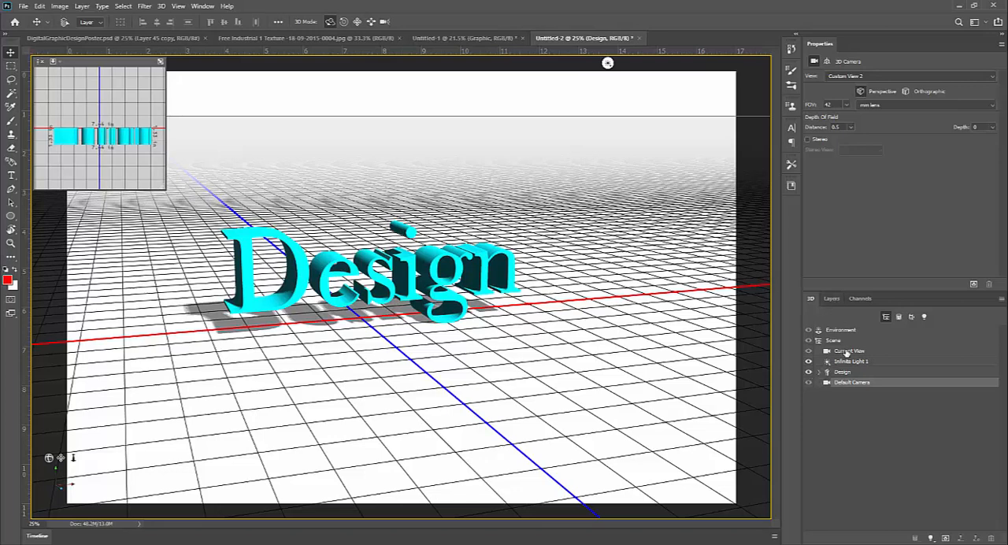
Duplicate the Design 3D layer as Design copy.
click(828, 302)
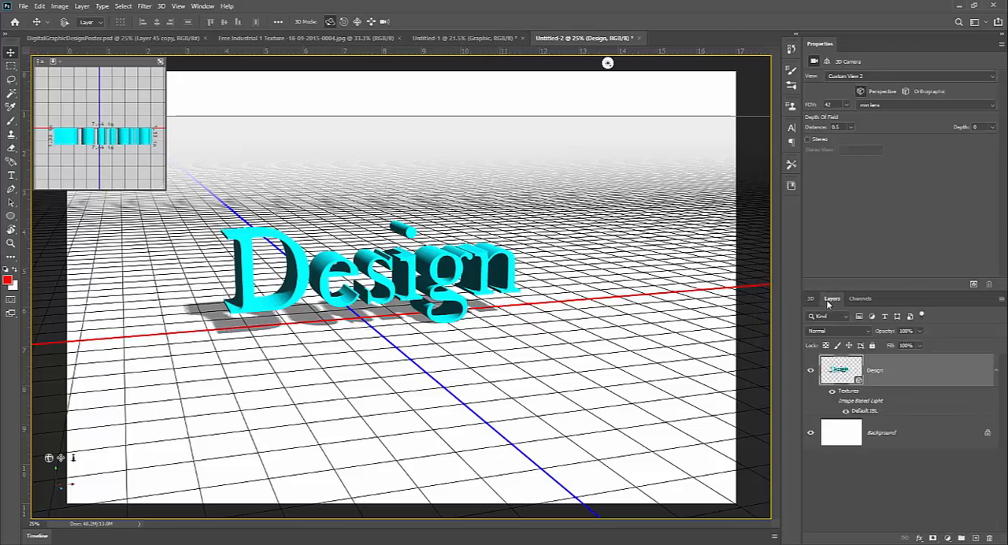
right_click(901, 373)
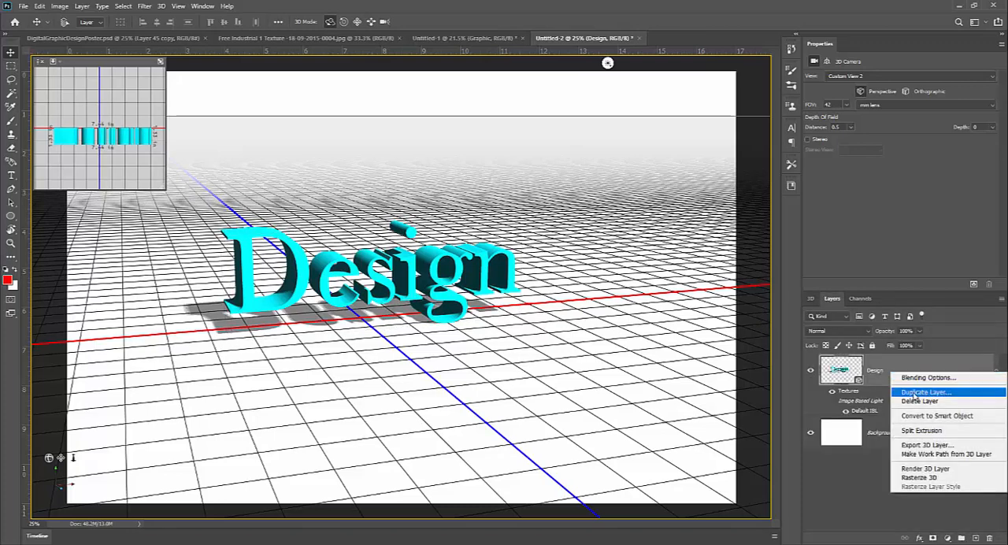
click(913, 391)
click(342, 85)
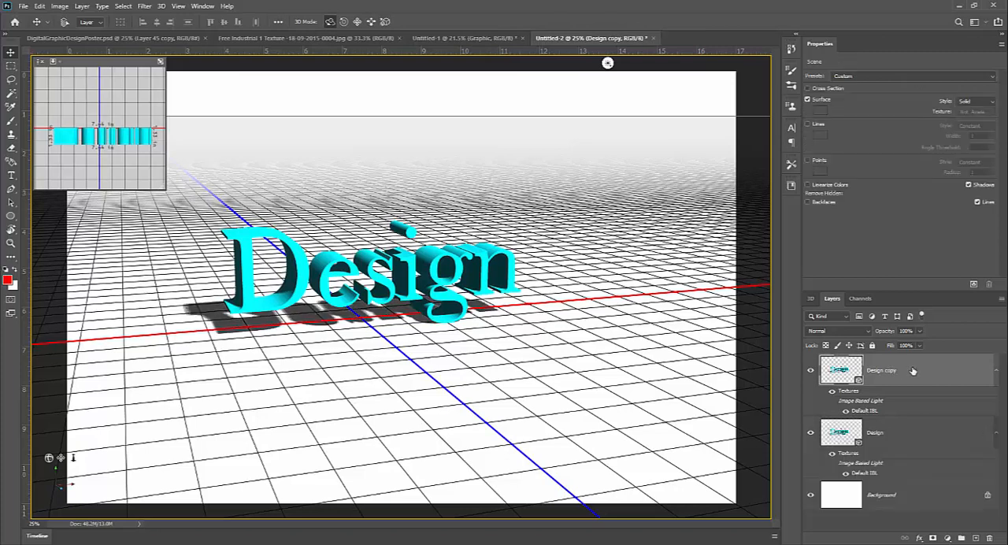
Hide the original Design layer and rasterize the Design copy 3D layer.
right_click(924, 368)
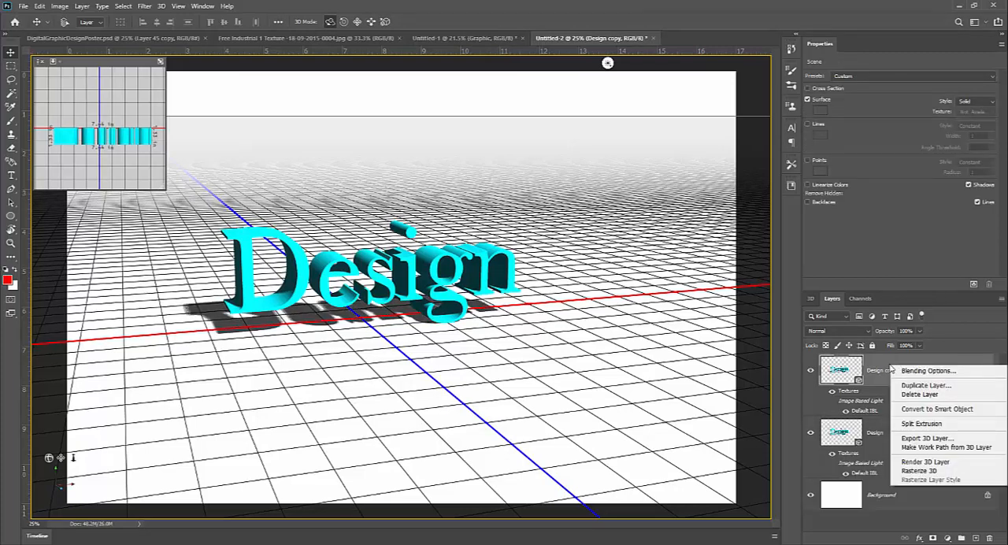
click(891, 368)
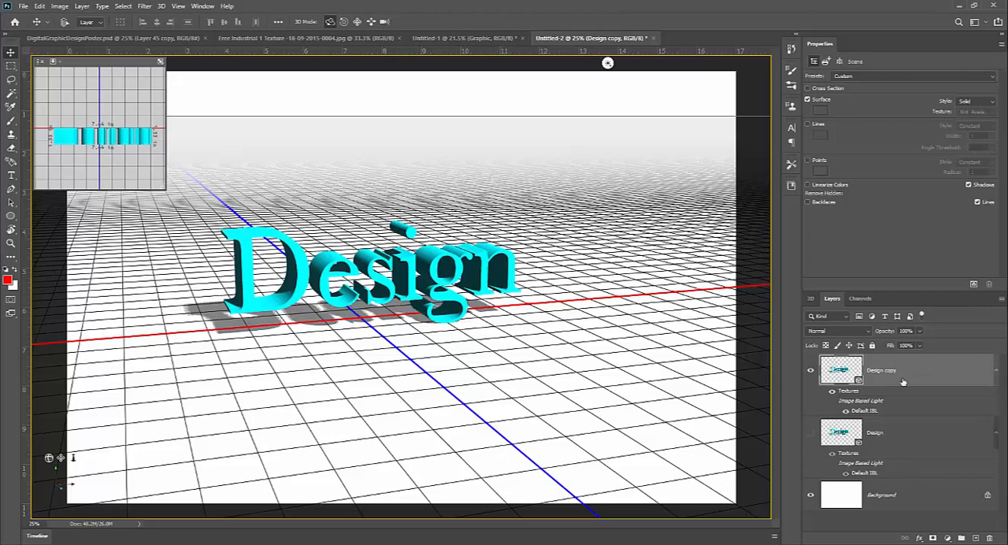
right_click(922, 370)
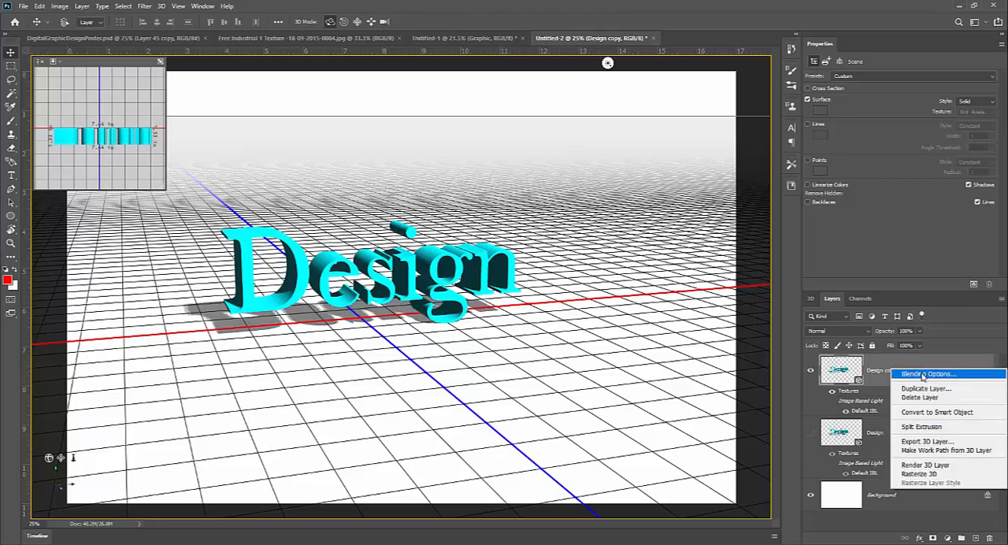
click(913, 475)
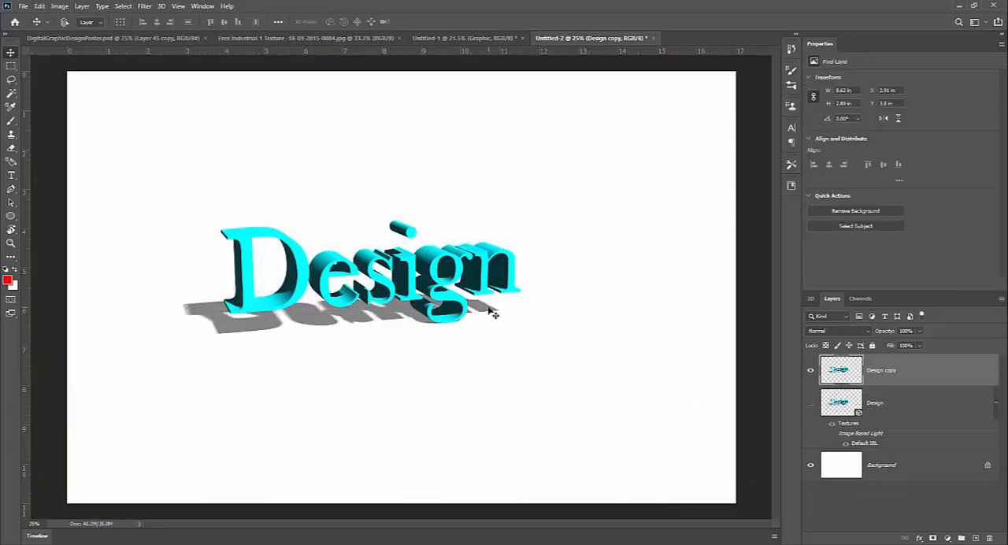
Inspect the rasterized shadow edges, hide the Design copy layer, and show and select the original Design 3D layer.
key(z)
drag(313, 314, 356, 312)
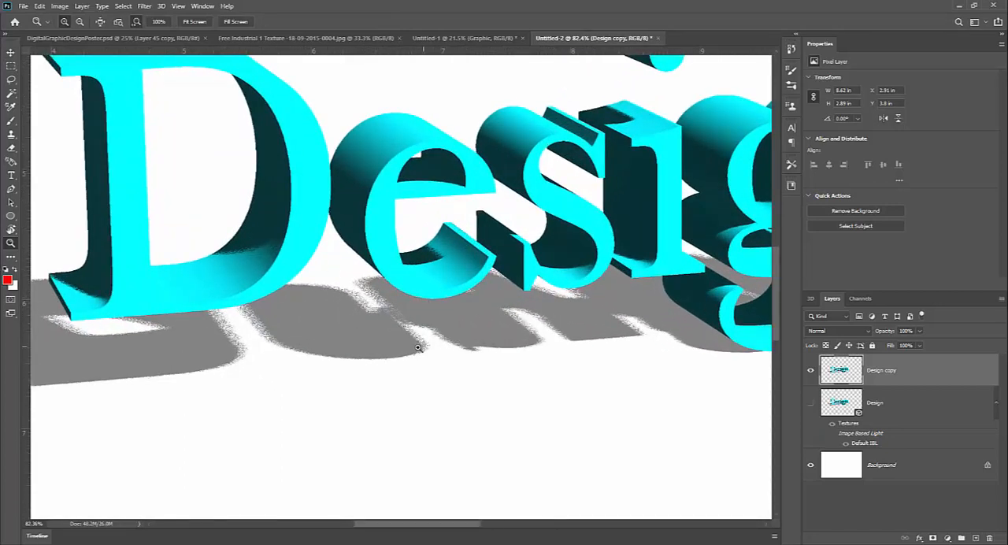
drag(418, 347, 433, 369)
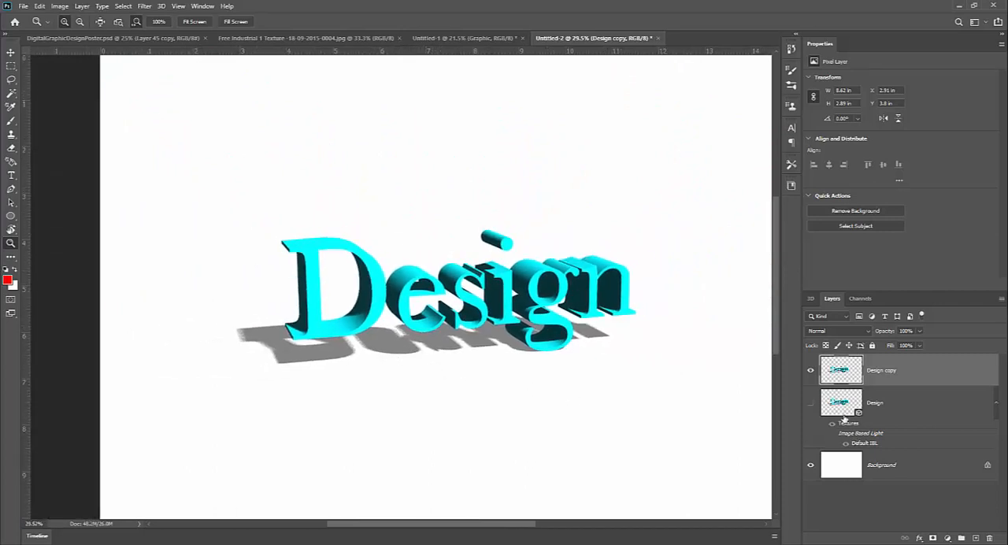
click(811, 403)
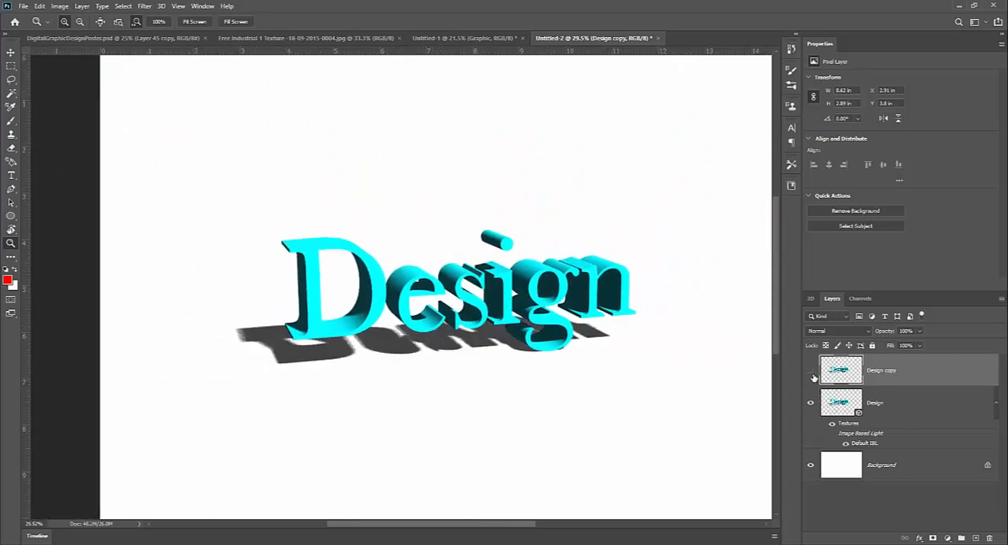
click(812, 376)
click(903, 404)
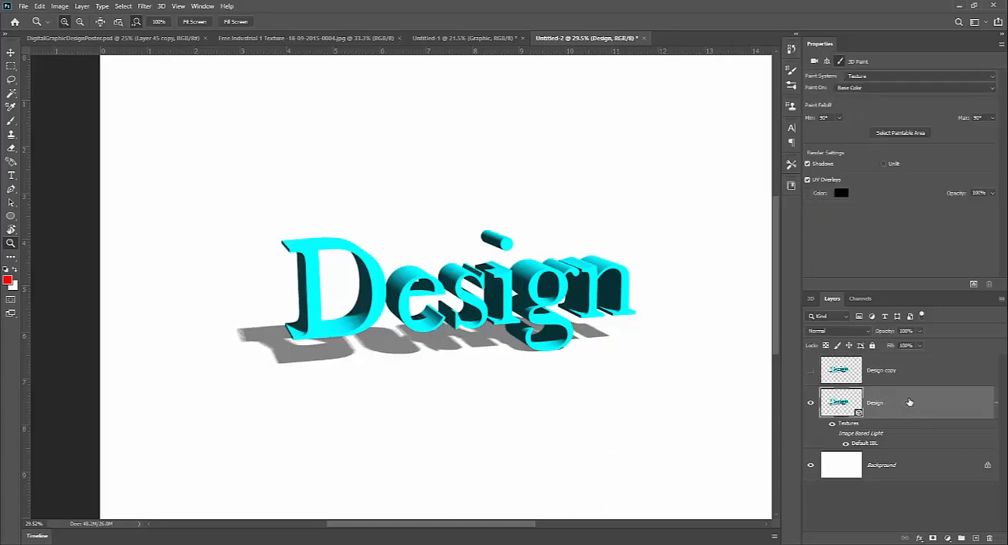
right_click(910, 402)
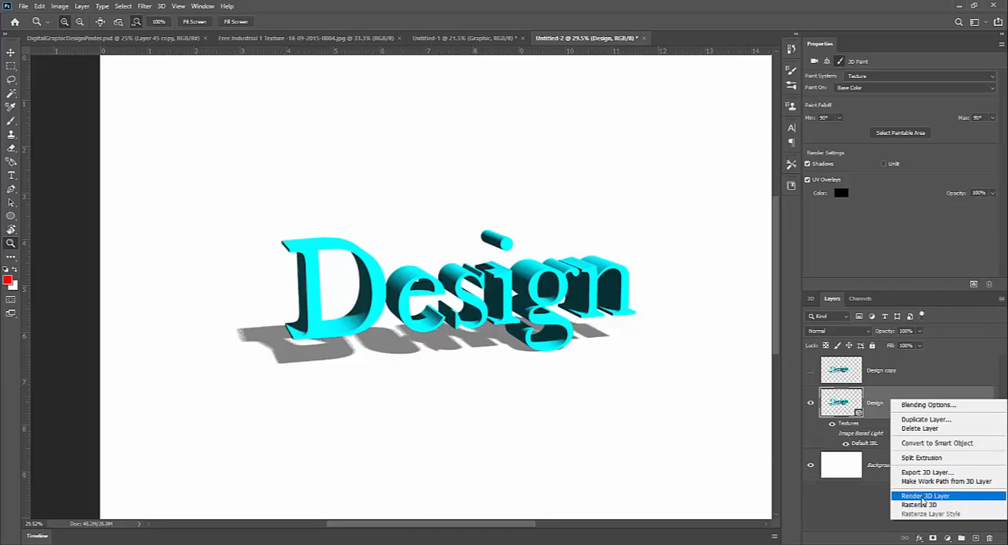
click(892, 375)
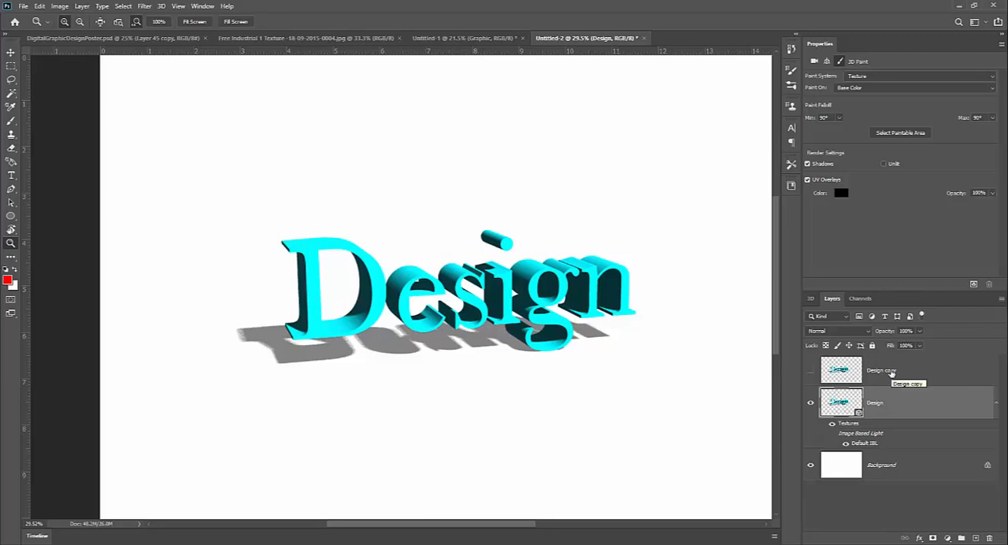
Compare the shadows and shading of the raster, rendered and 3D Graphic text versions in Untitled-1, and return to Untitled-2.
click(471, 39)
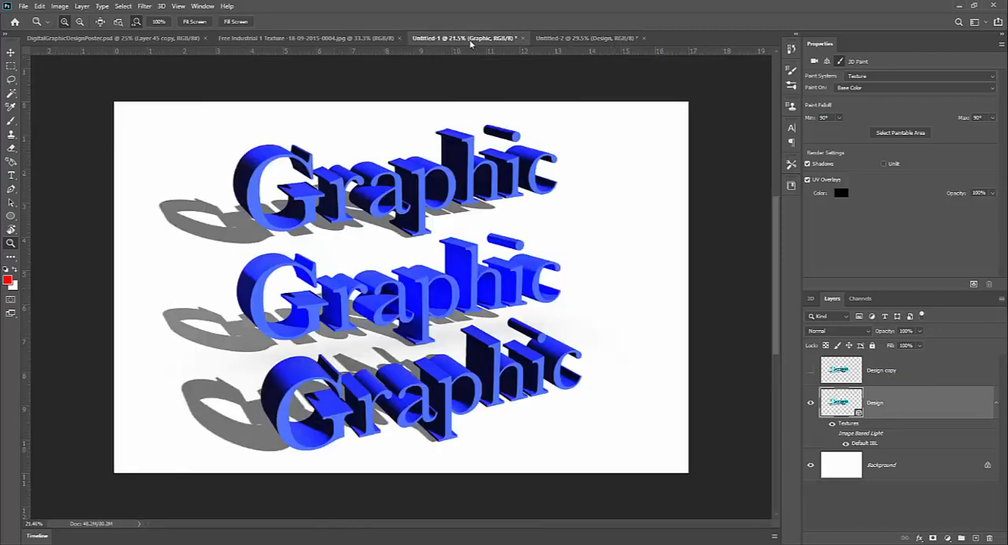
drag(283, 312, 329, 329)
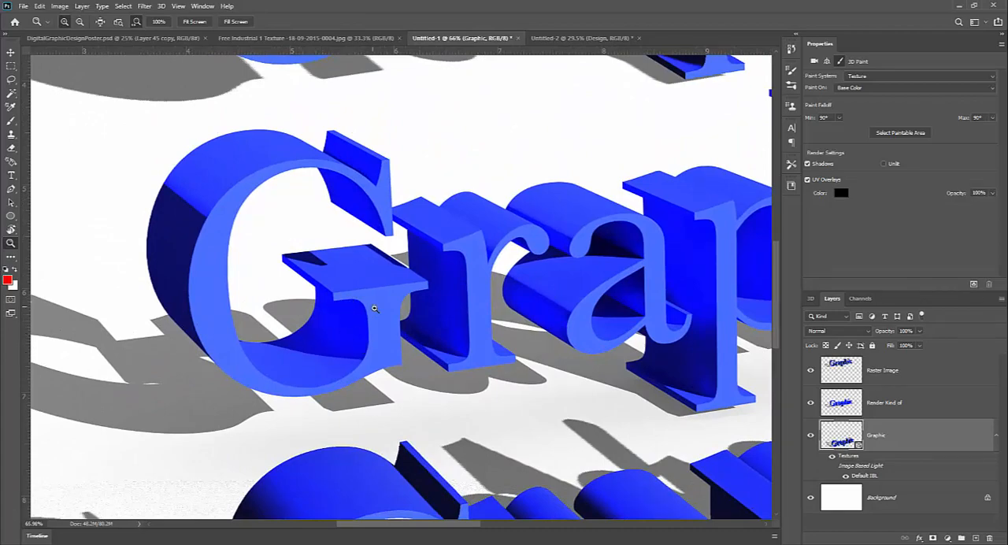
key(ctrl+0)
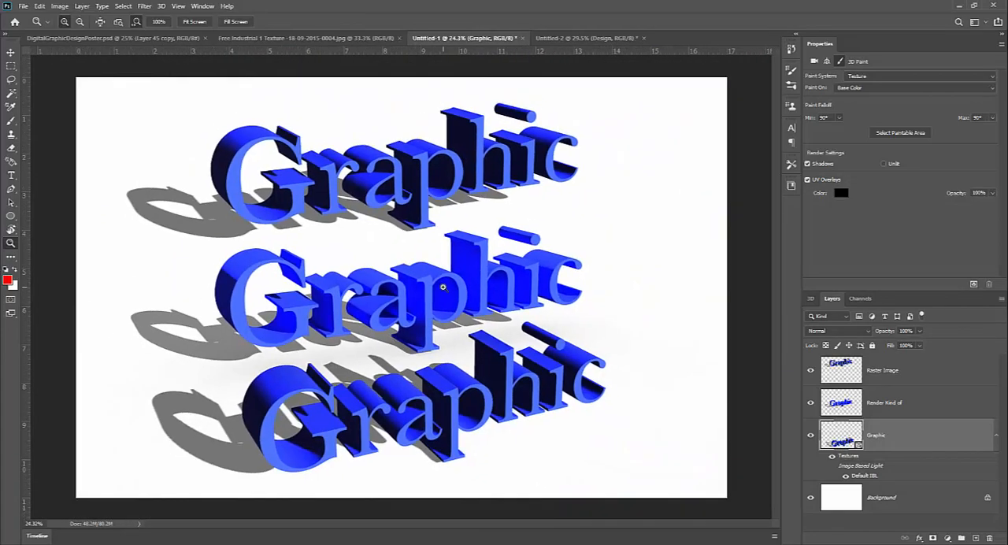
drag(213, 197, 200, 253)
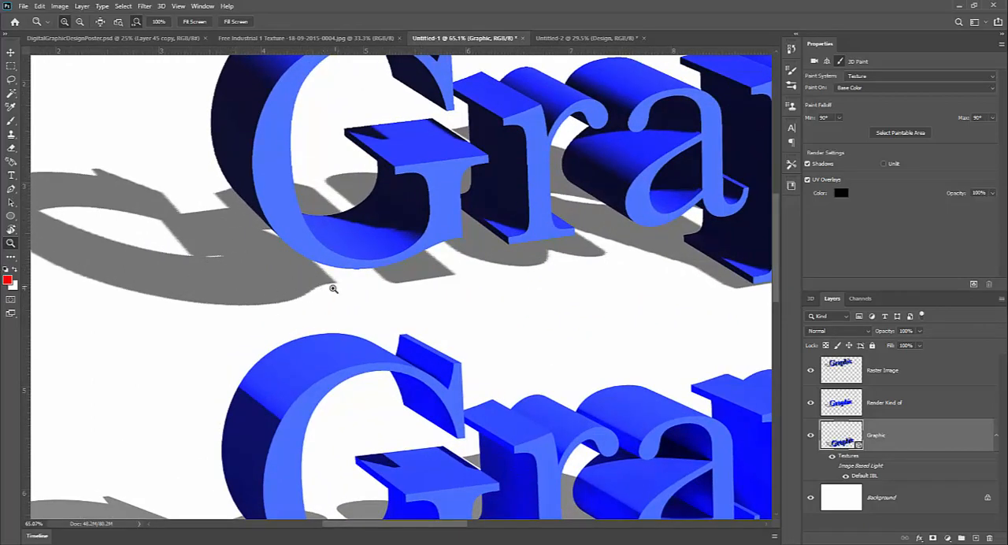
drag(337, 288, 289, 306)
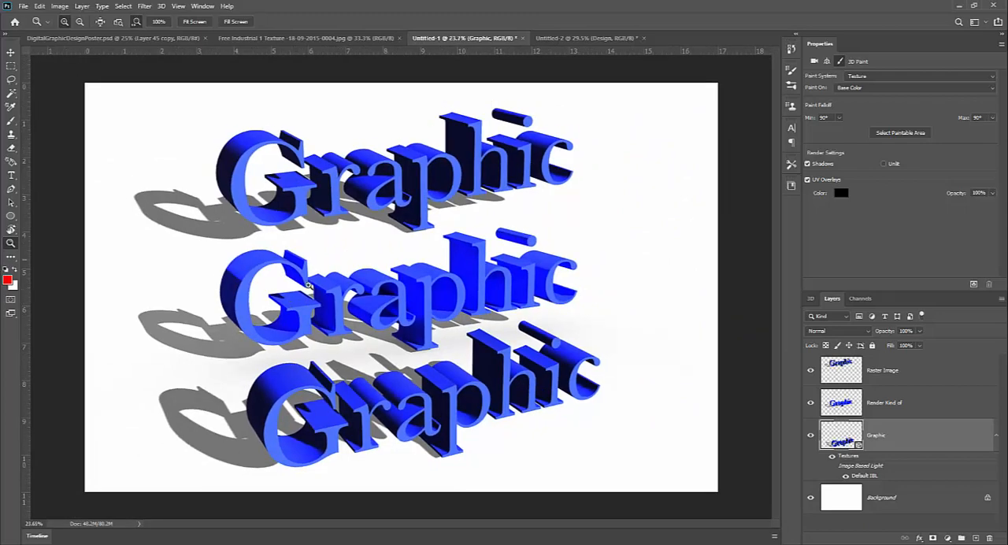
mouse_move(242, 455)
mouse_down()
mouse_move(293, 467)
mouse_move(255, 466)
mouse_up()
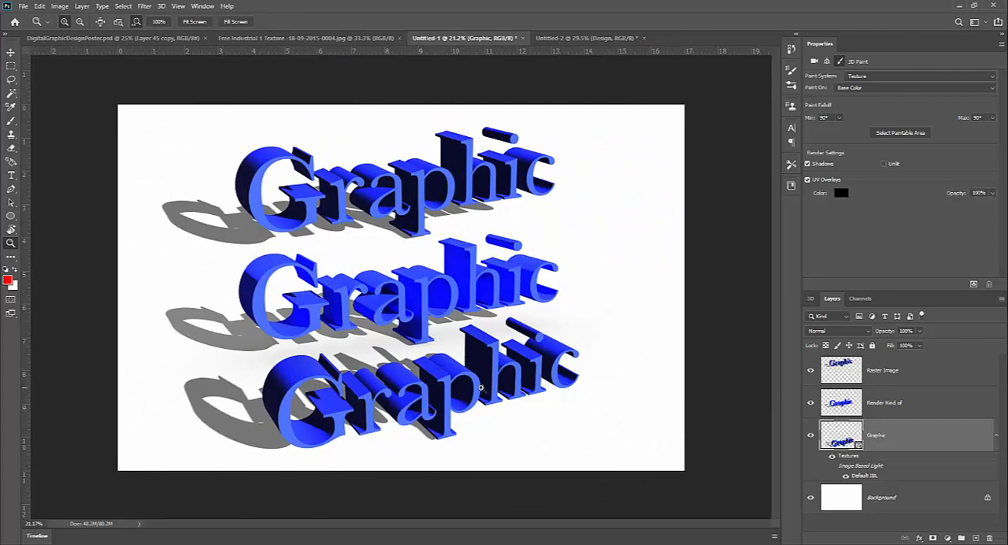
click(579, 39)
drag(486, 291, 466, 295)
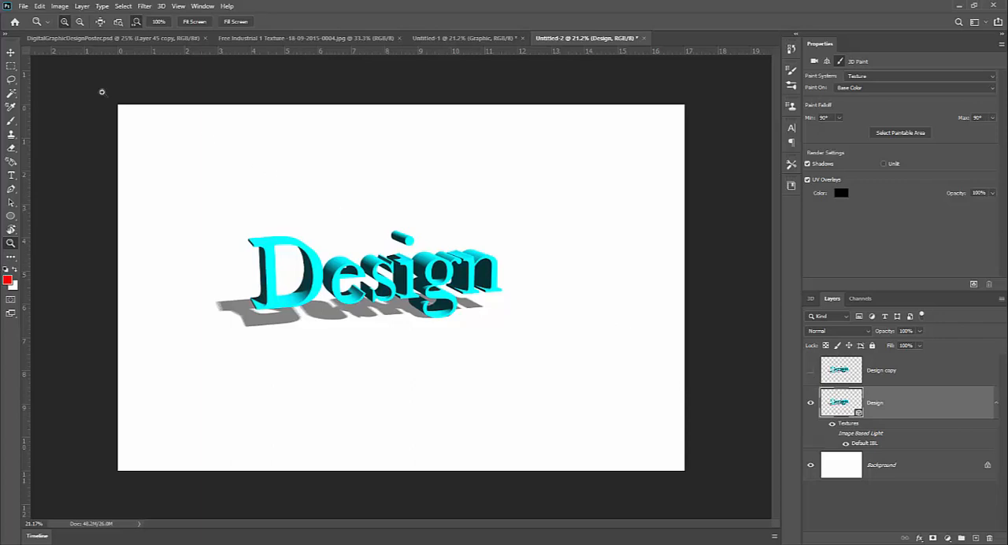
Try the Shaded Illustration and Solid Wireframe presets on the 3D scene and set its preset to Default.
key(v)
click(811, 298)
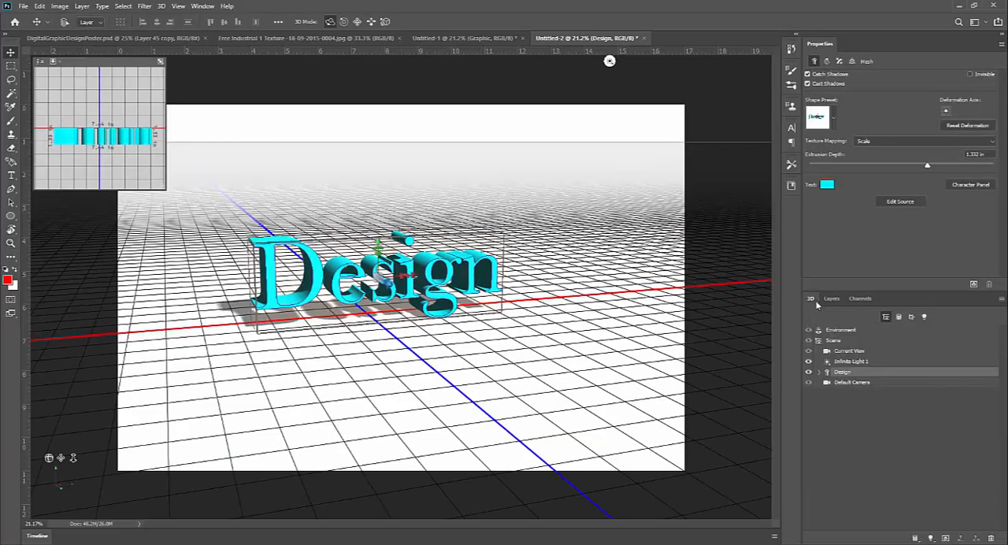
click(842, 342)
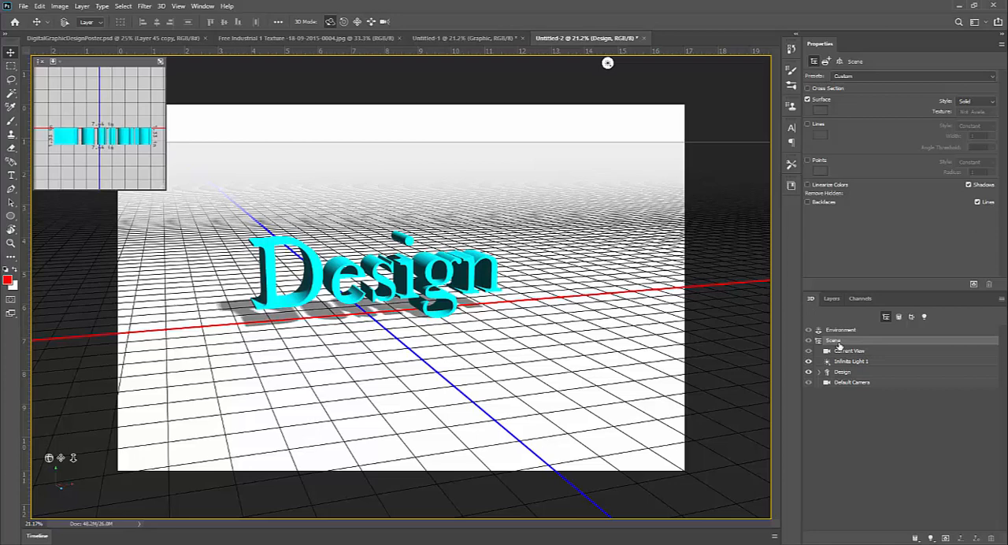
click(882, 76)
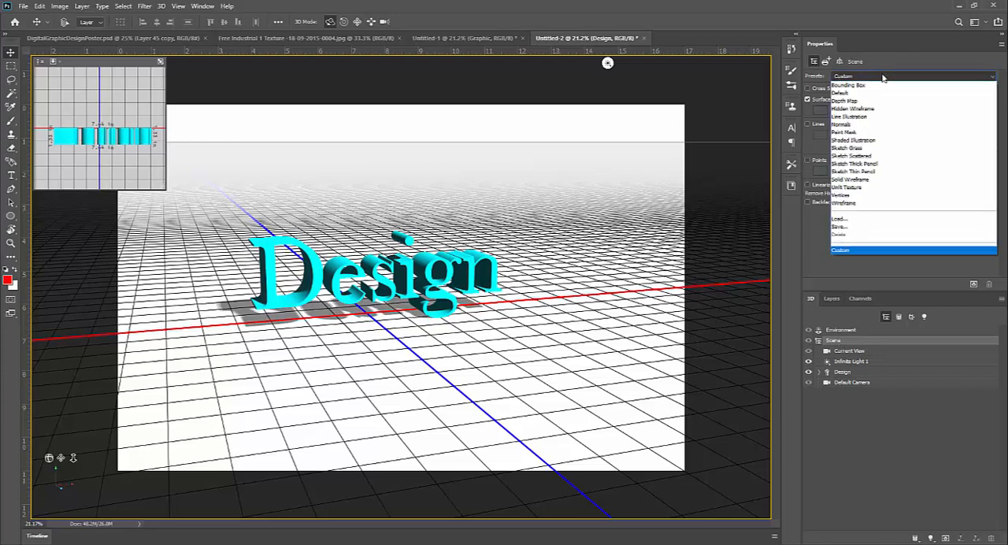
click(862, 141)
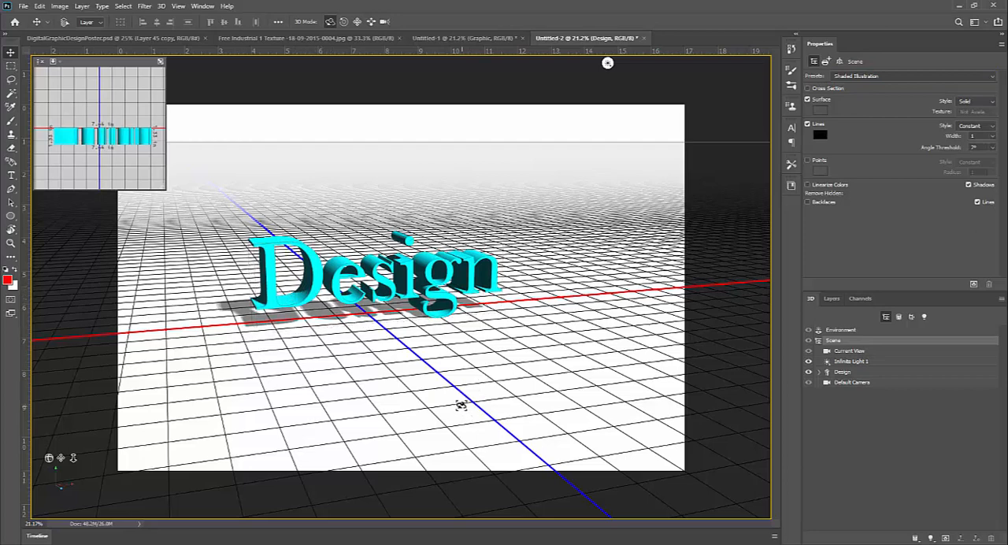
click(865, 76)
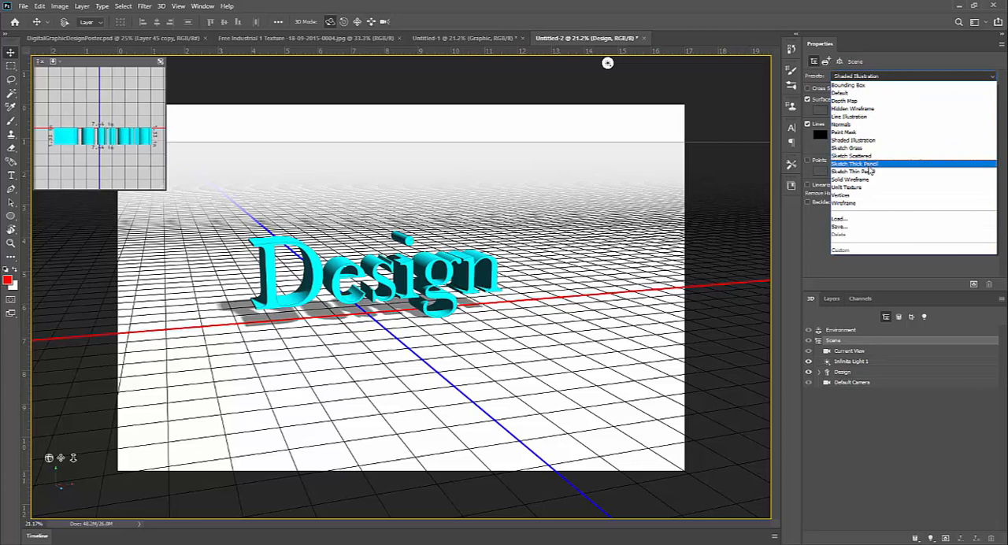
click(869, 180)
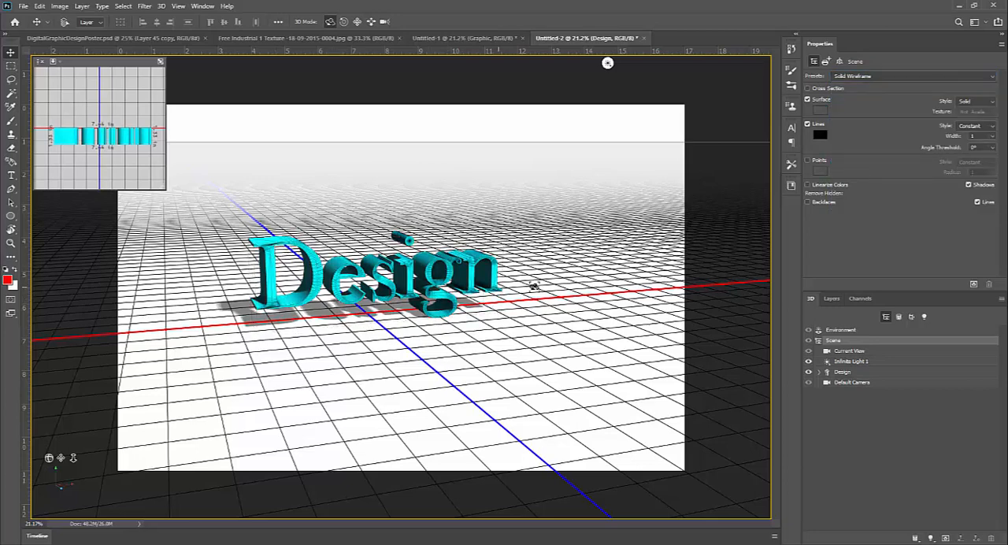
click(886, 79)
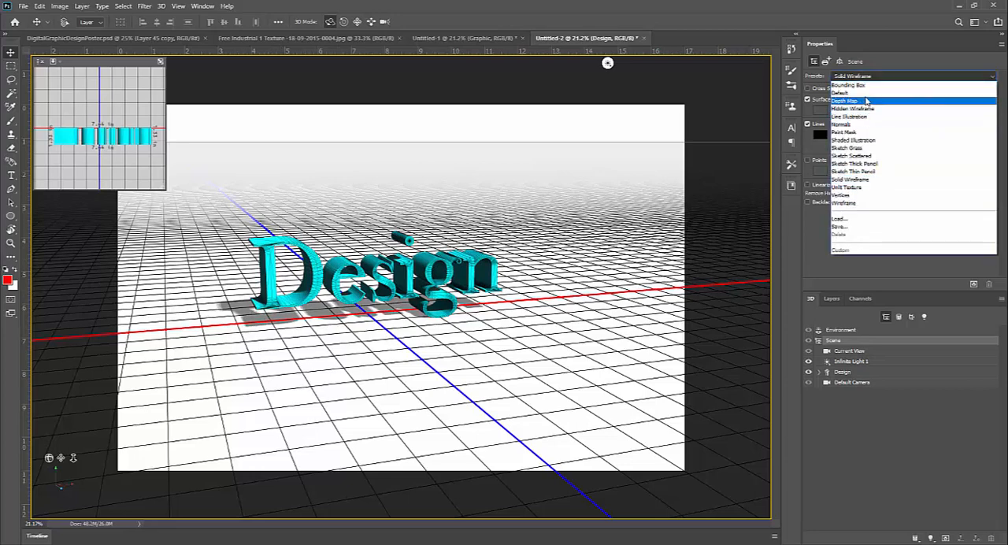
click(867, 94)
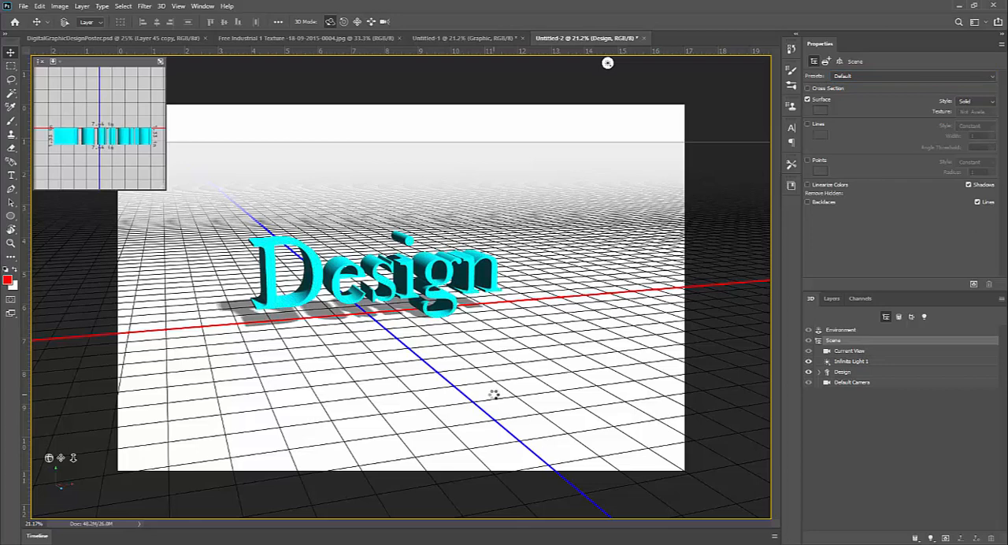
Select Infinite Light 1 in the Design 3D scene and set its shadow softness to 0%.
click(851, 374)
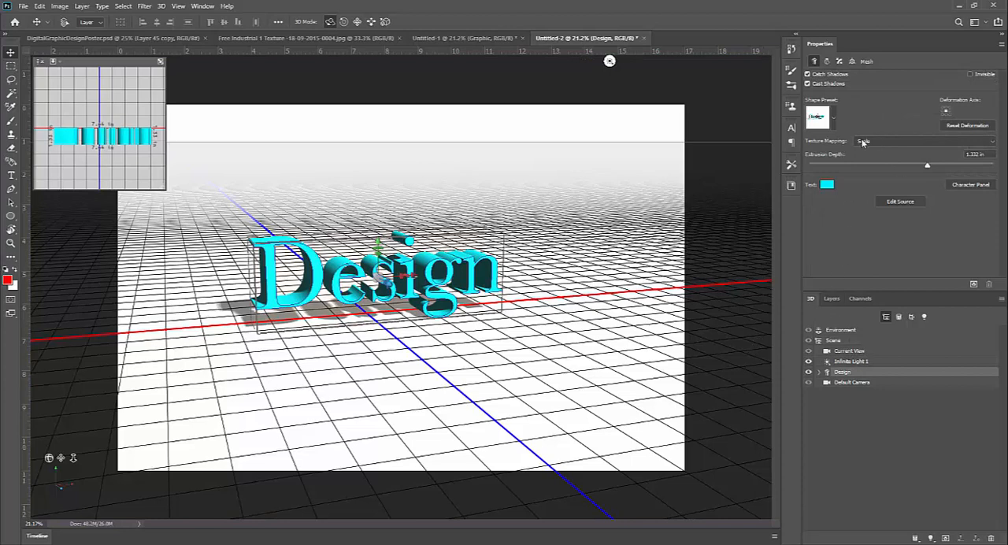
click(609, 62)
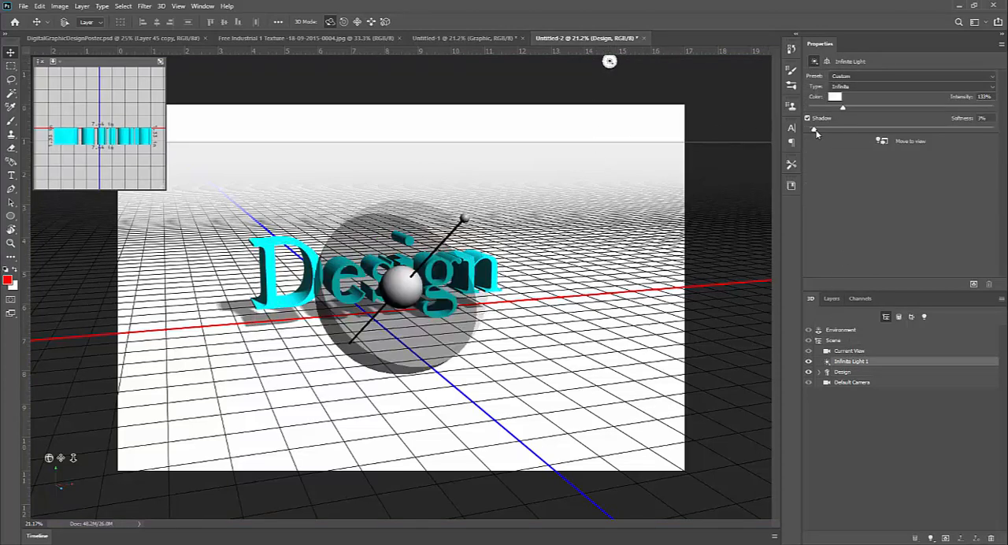
drag(816, 134, 794, 134)
Duplicate the Design 3D layer as Design copy 2 and rasterize the copy with the original Design layer hidden.
click(833, 301)
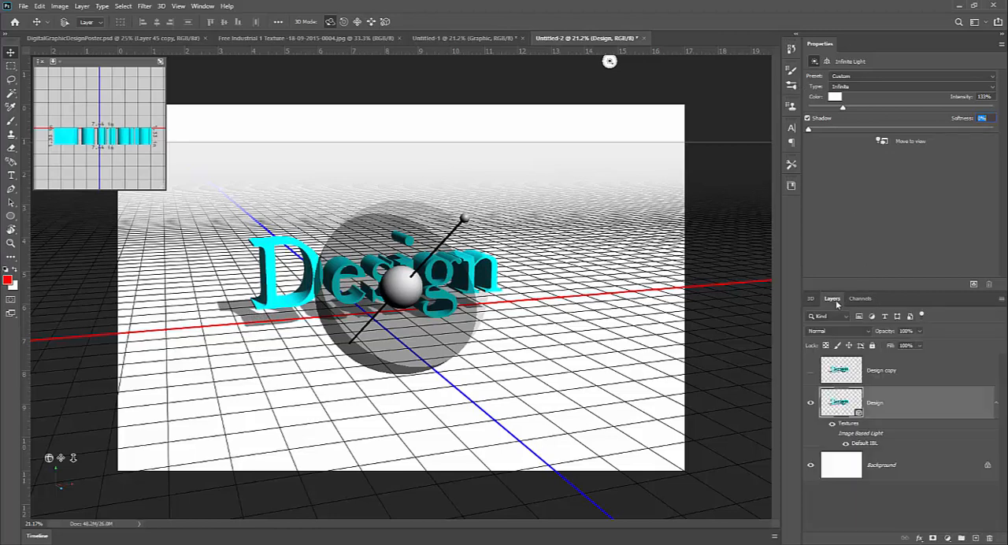
right_click(896, 407)
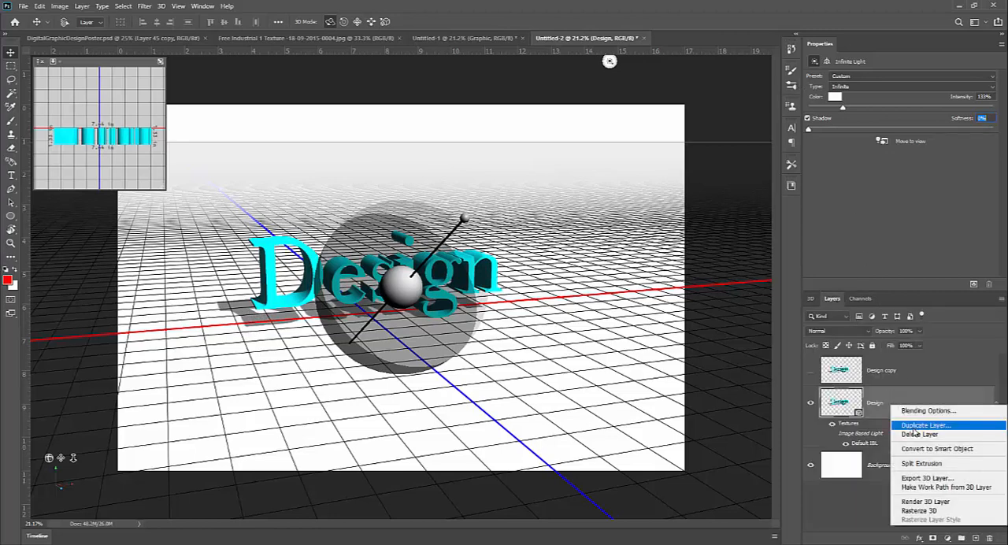
click(914, 428)
key(Return)
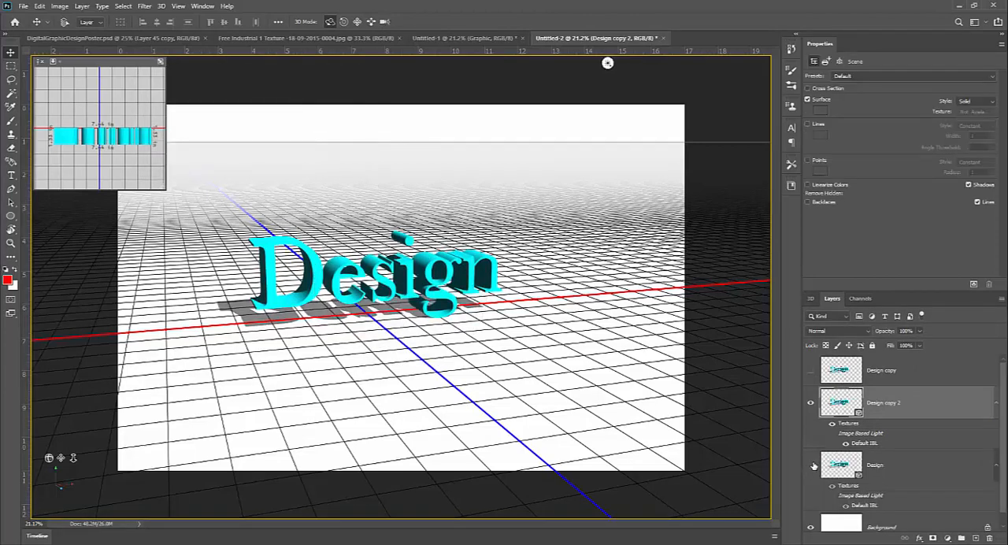
right_click(918, 403)
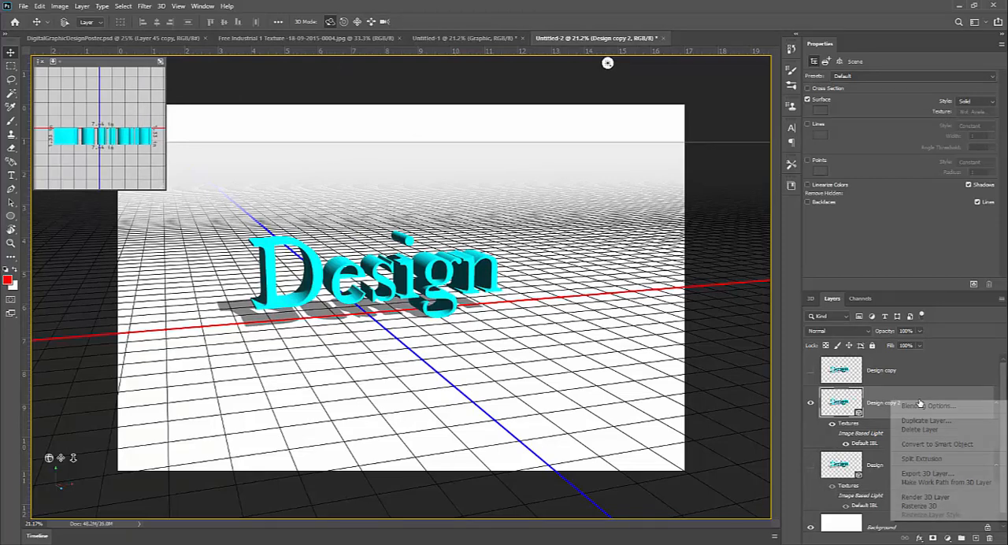
click(920, 506)
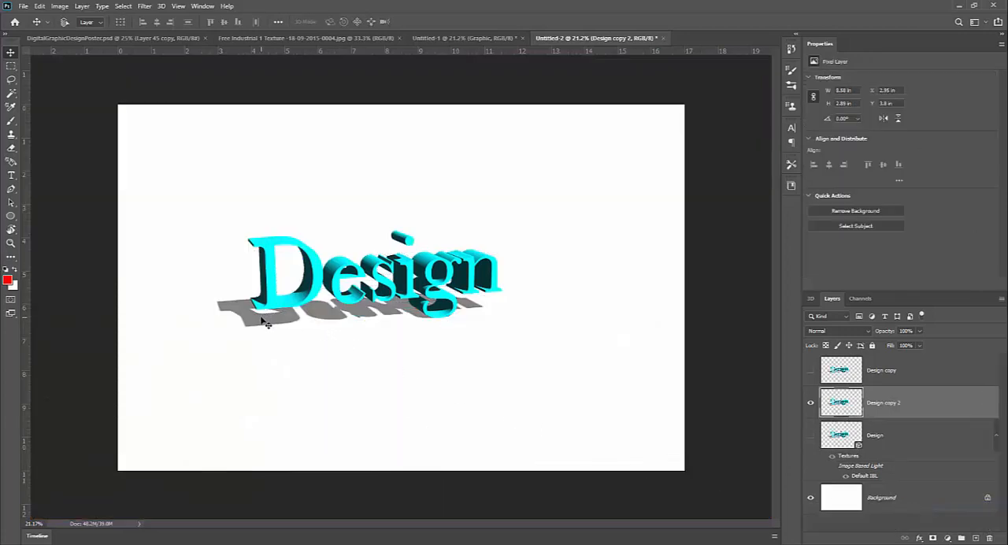
Inspect the edges of the rasterized Design copy 2 shadow up close, leaving the original Design layer hidden.
key(z)
drag(265, 316, 324, 223)
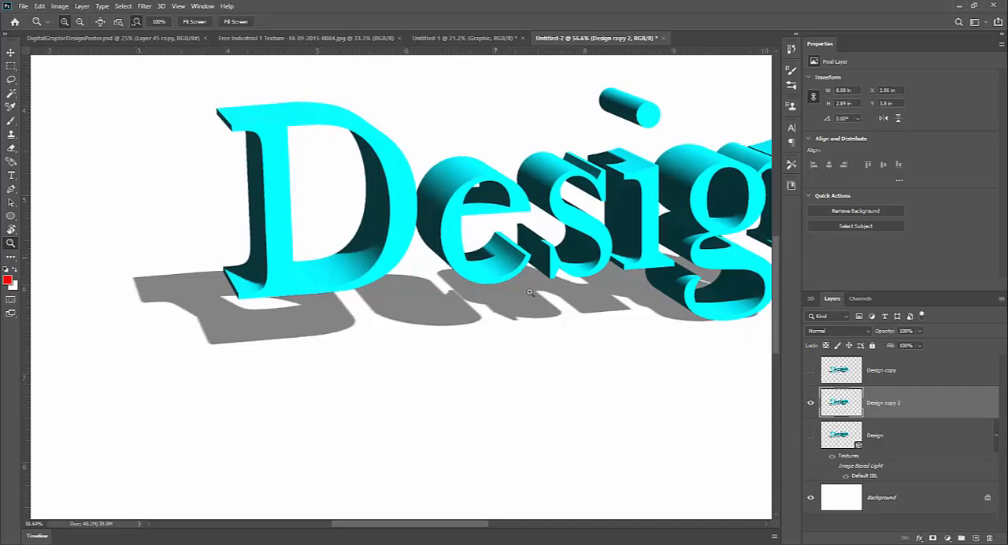
drag(425, 311, 399, 313)
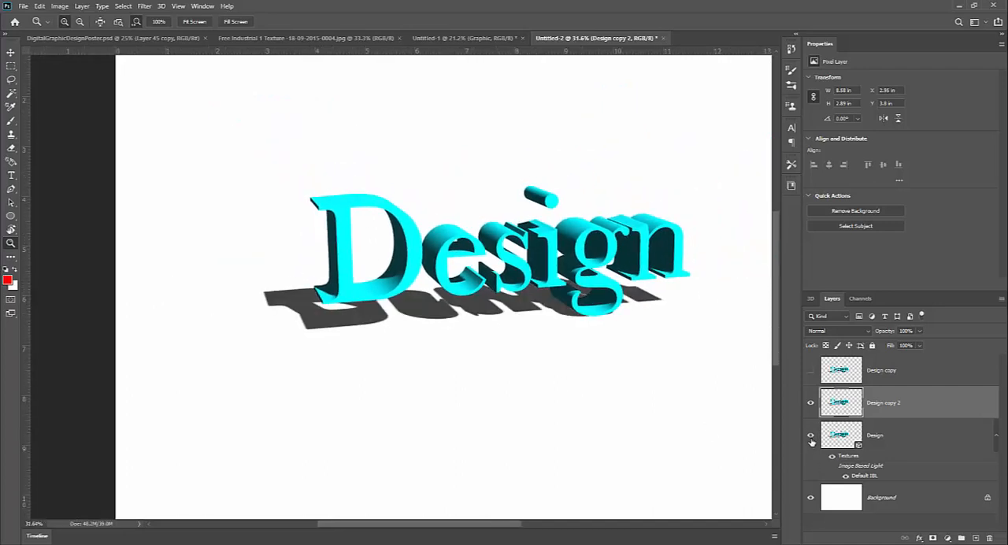
click(812, 438)
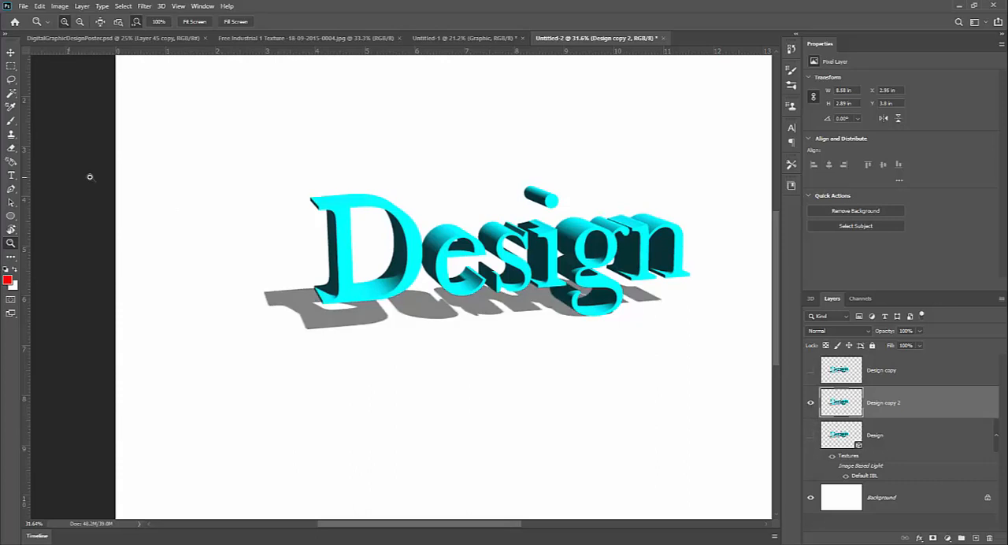
Move Design copy 2 up to about Y 1.53 in and compare it with the original Design layer, leaving the original hidden.
click(10, 52)
drag(466, 259, 479, 145)
click(812, 435)
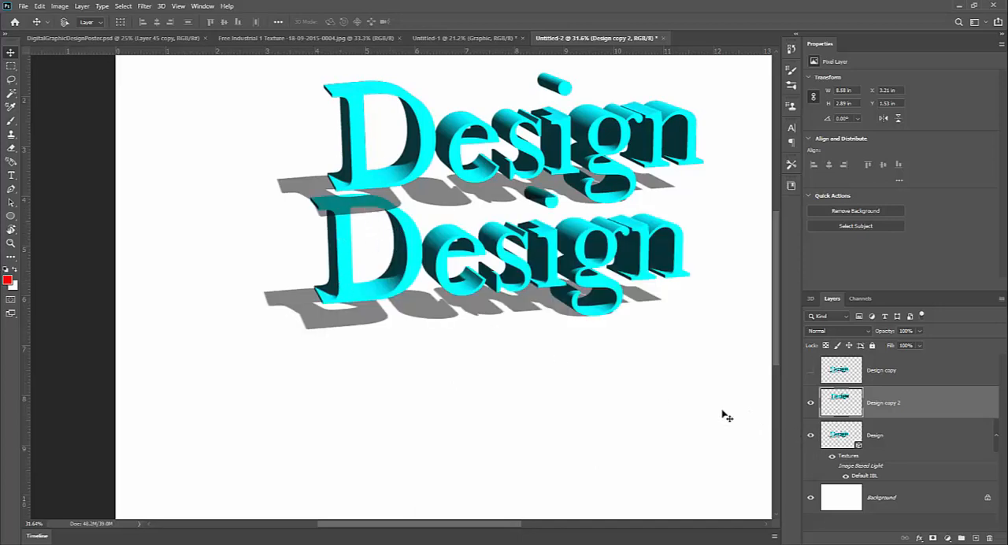
click(811, 436)
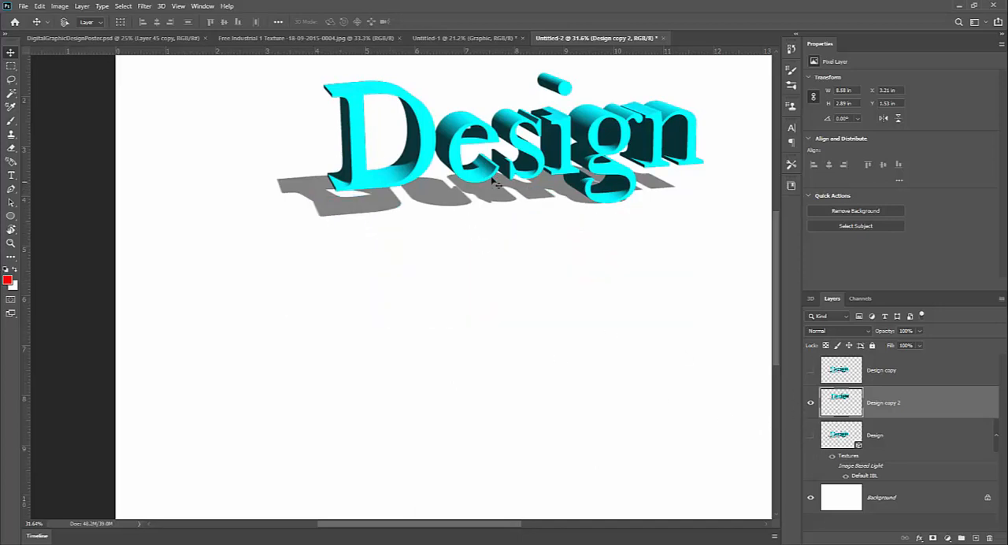
Place a duplicate of the rasterized Design text lower on the page at about X 2.01 in, Y 4.54 in, and hide Design copy 2.
drag(555, 219, 491, 365)
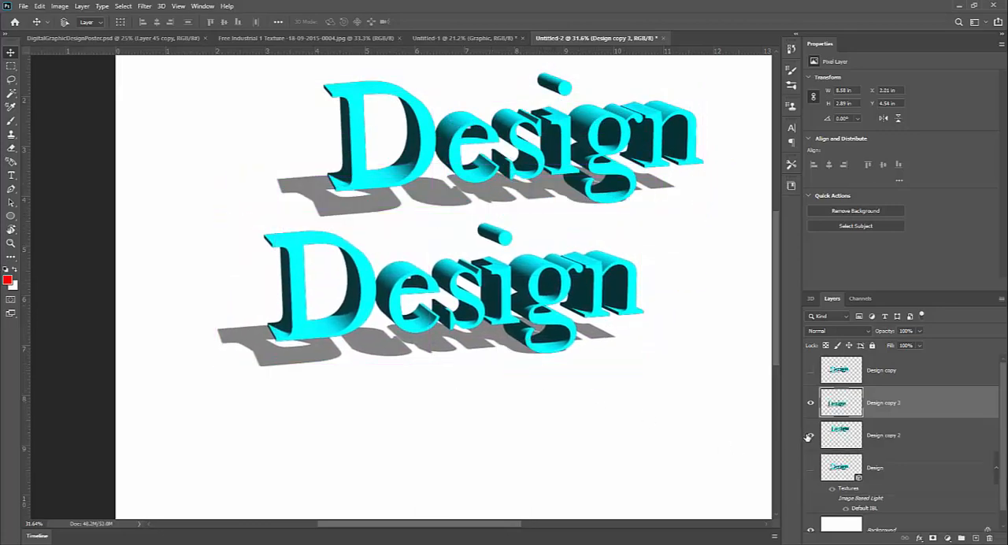
click(810, 435)
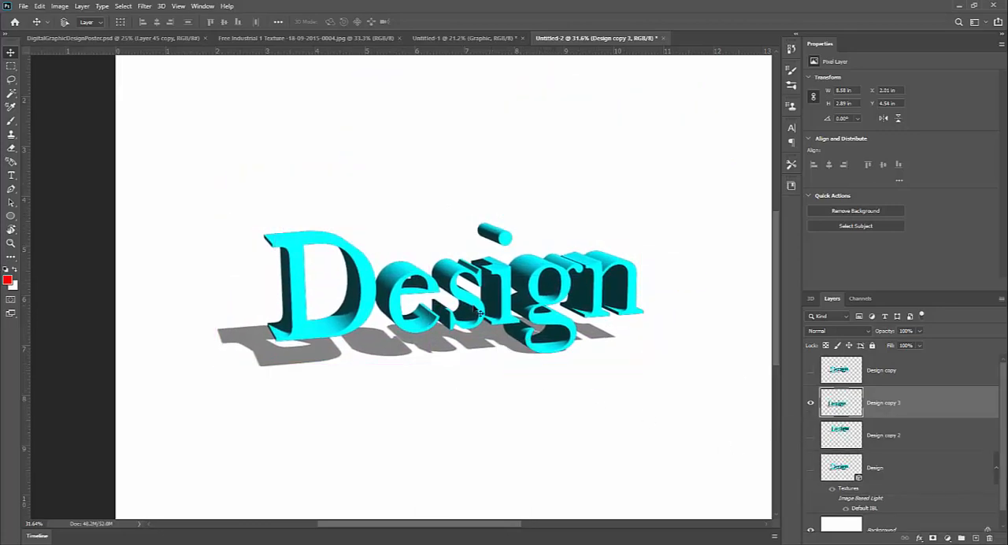
Bring the Free Industrial 1 Texture image into Untitled-2 as a layer covering the Design text, at about X -0.15 in, Y 1.5 in.
click(457, 37)
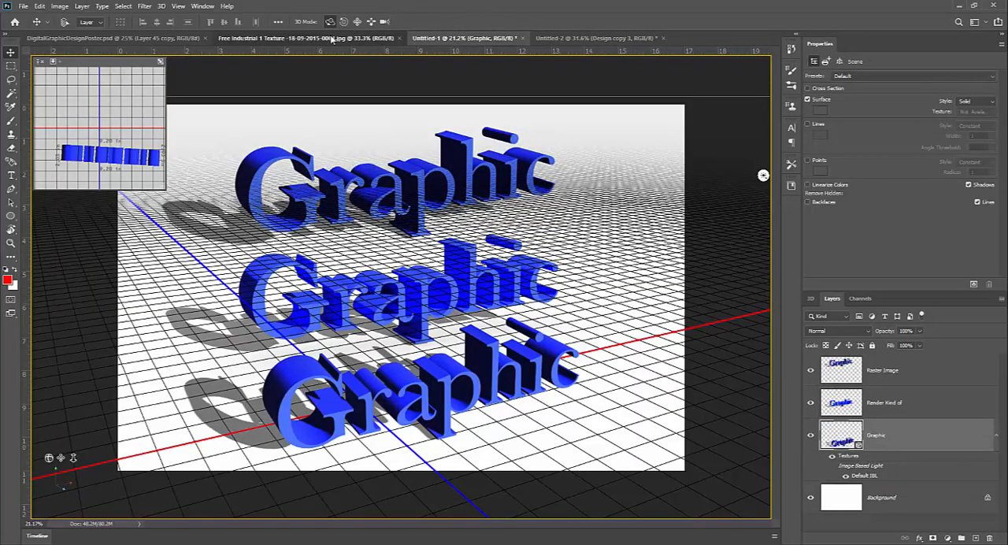
click(332, 38)
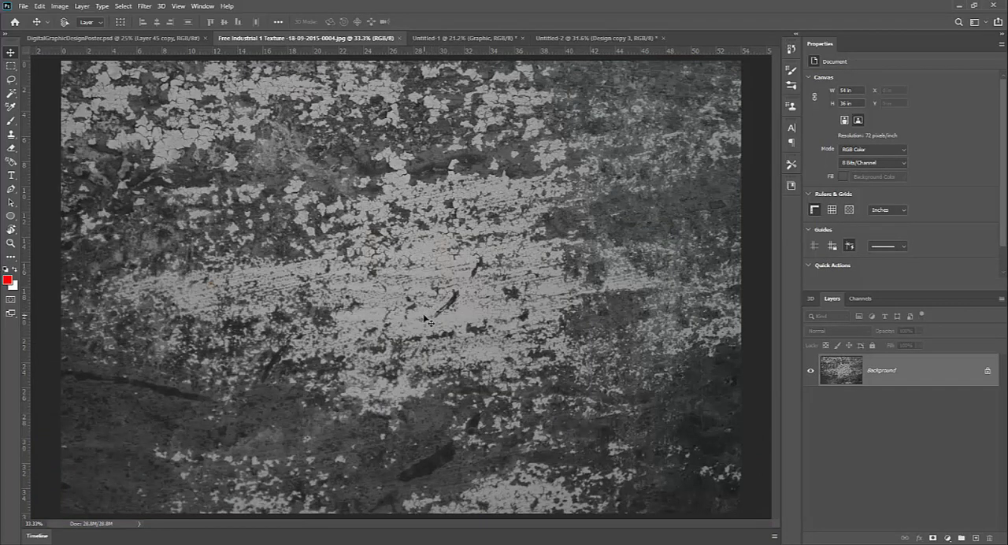
drag(428, 309, 397, 275)
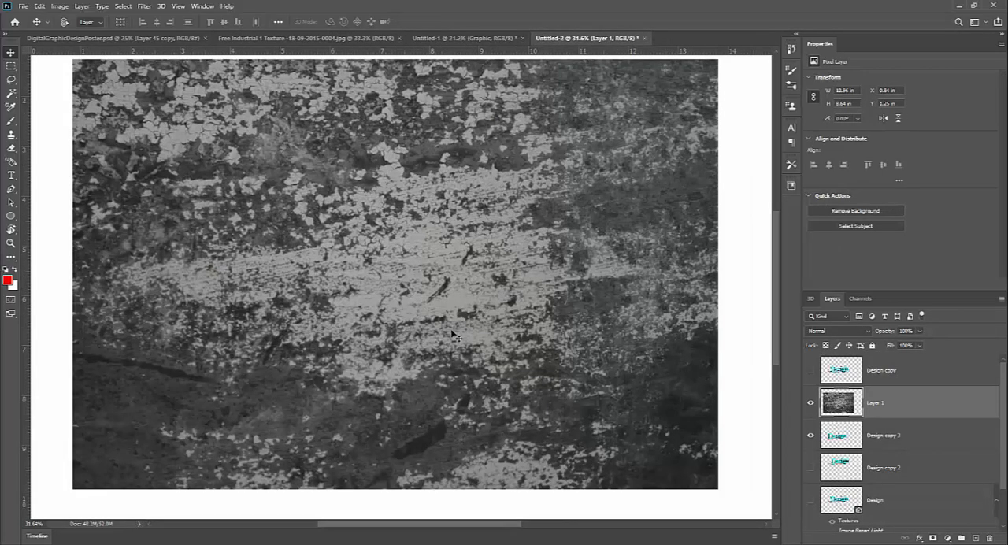
drag(458, 332, 407, 346)
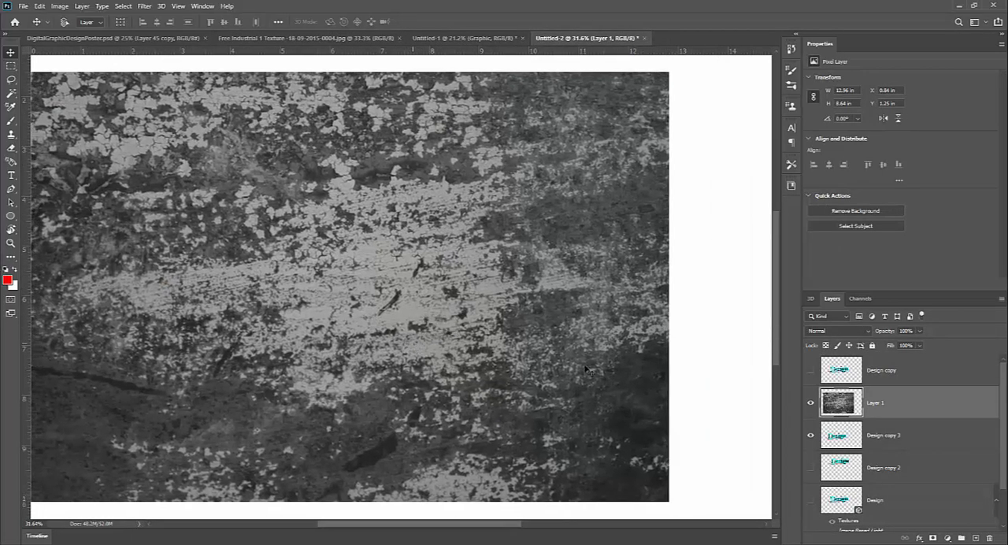
Clip the texture layer to Design copy 3, try the Overlay blend mode and set the blend mode to Multiply.
alt+click(898, 415)
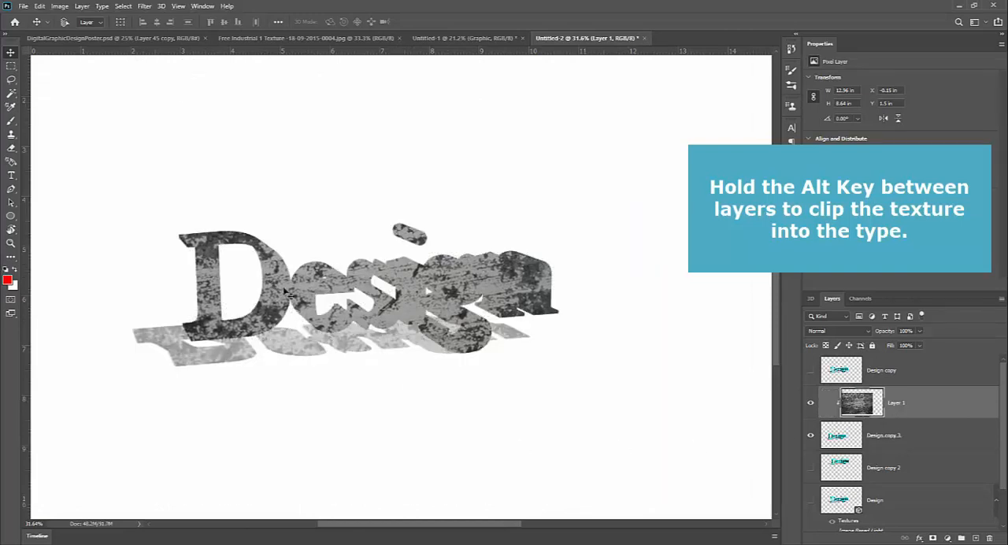
click(852, 333)
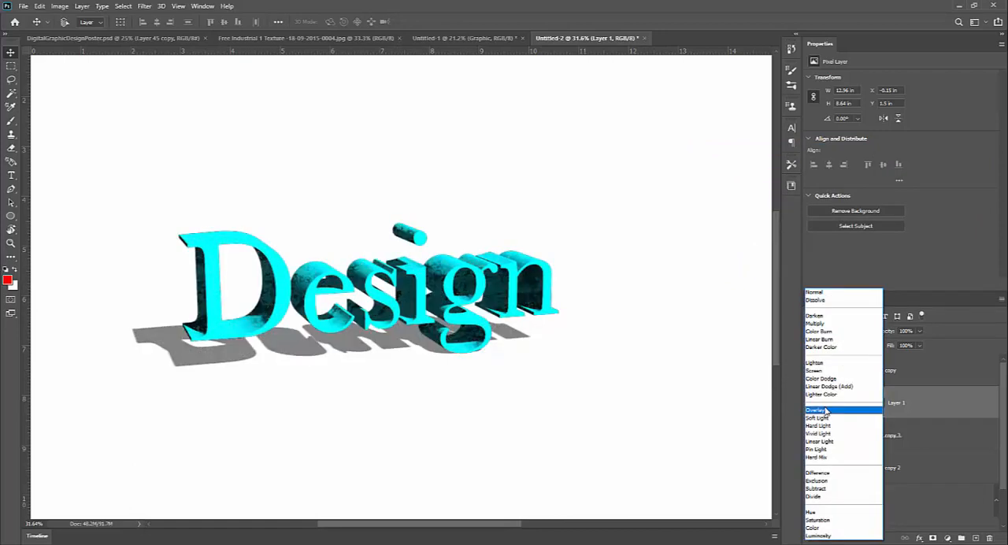
click(826, 411)
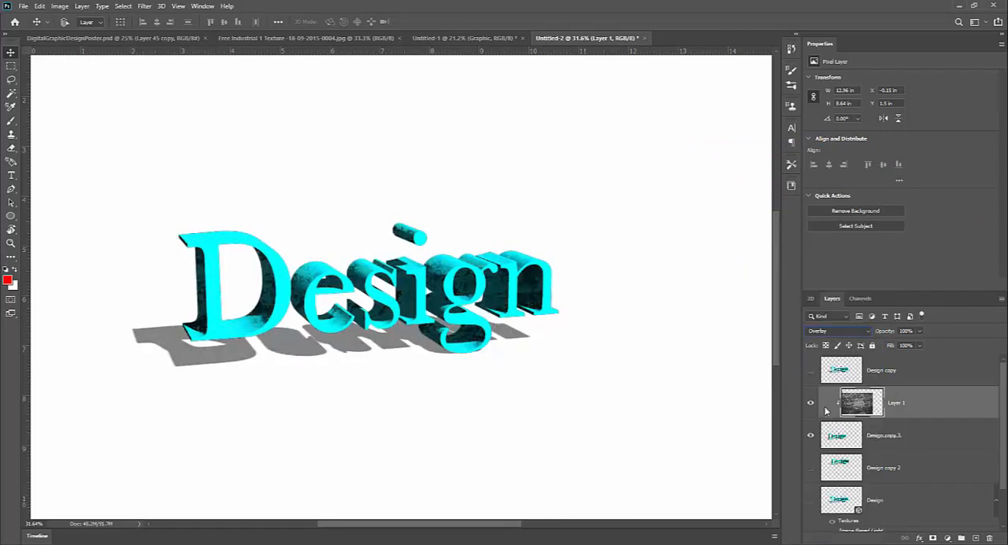
click(837, 329)
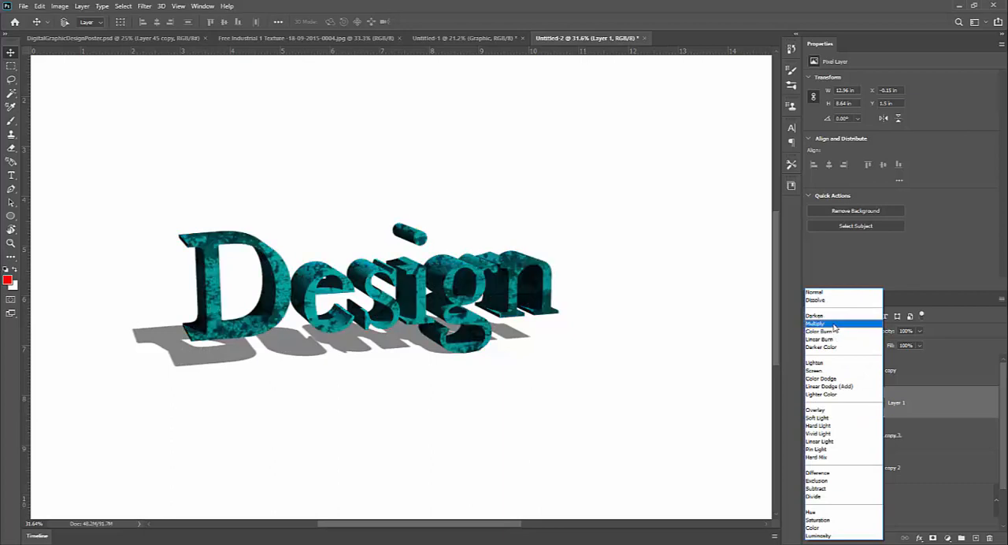
click(835, 326)
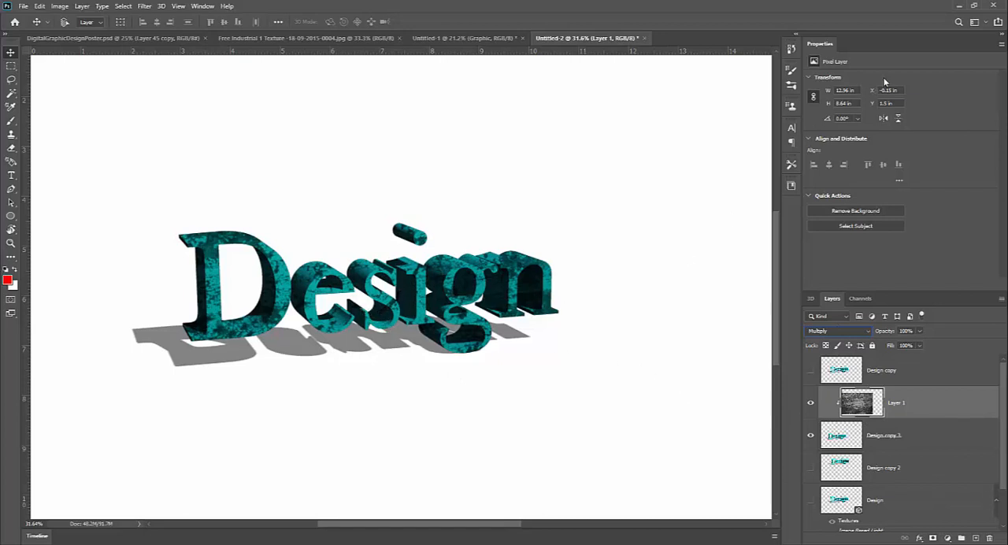
Switch to Maya and examine the 3D Graphic text model in the viewport behind the Render View window.
click(960, 7)
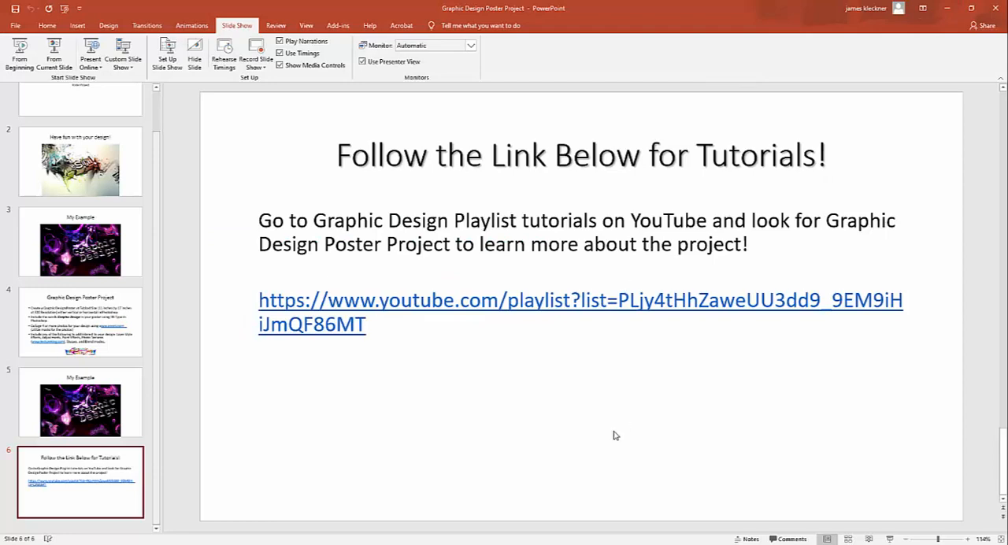
click(554, 523)
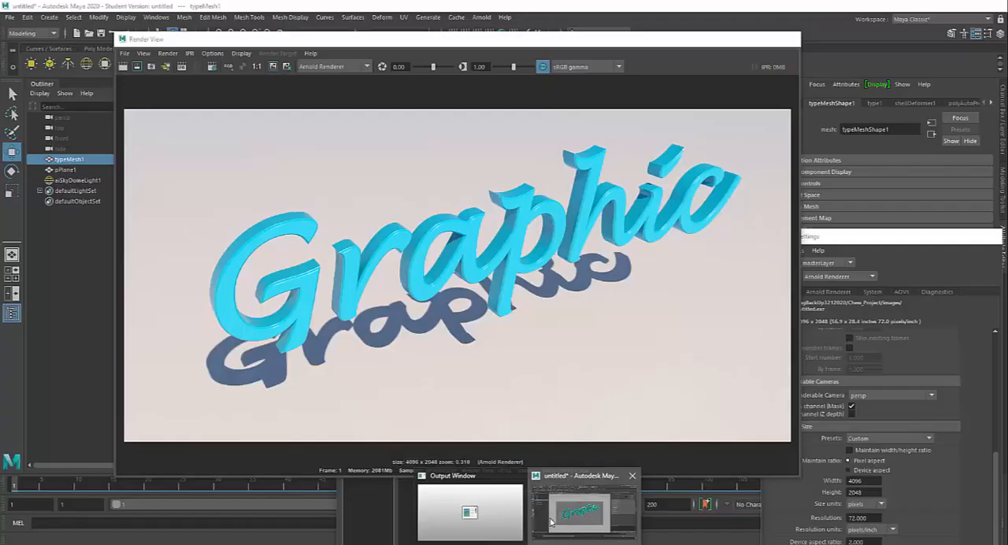
drag(451, 45, 406, 391)
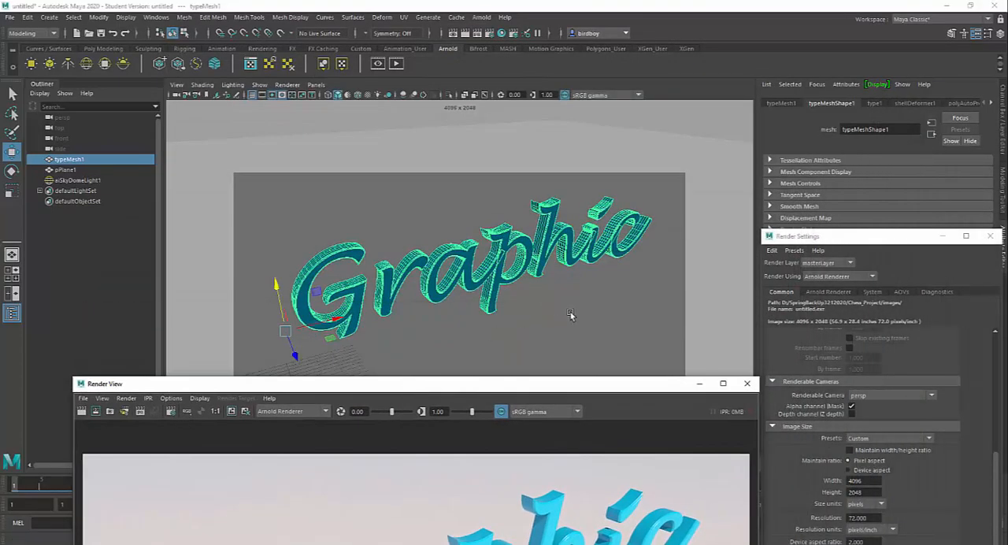
drag(589, 323, 546, 342)
drag(512, 387, 534, 65)
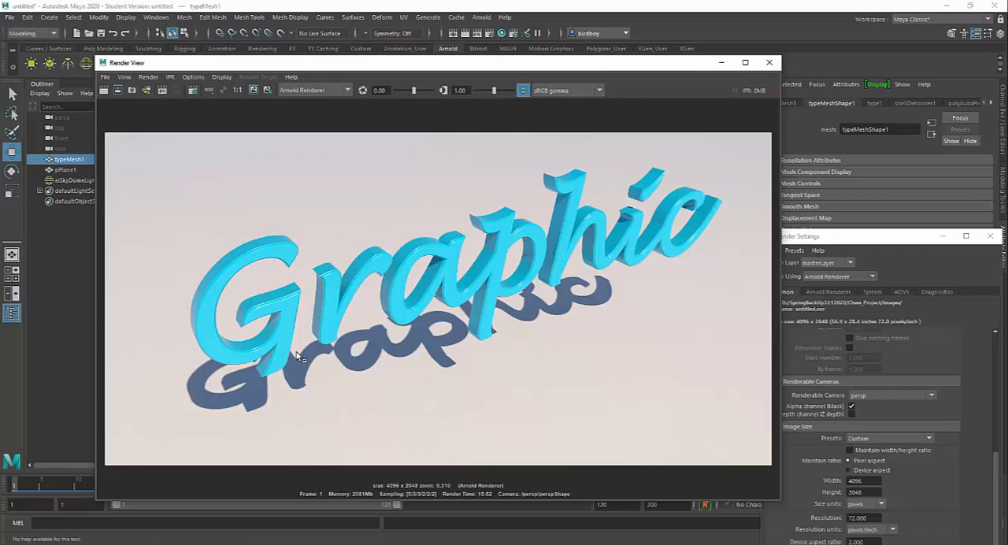
Examine the bevels and ground shadows of the rendered Graphic text up close and as a whole in the Render View.
scroll(306, 351, up, 2)
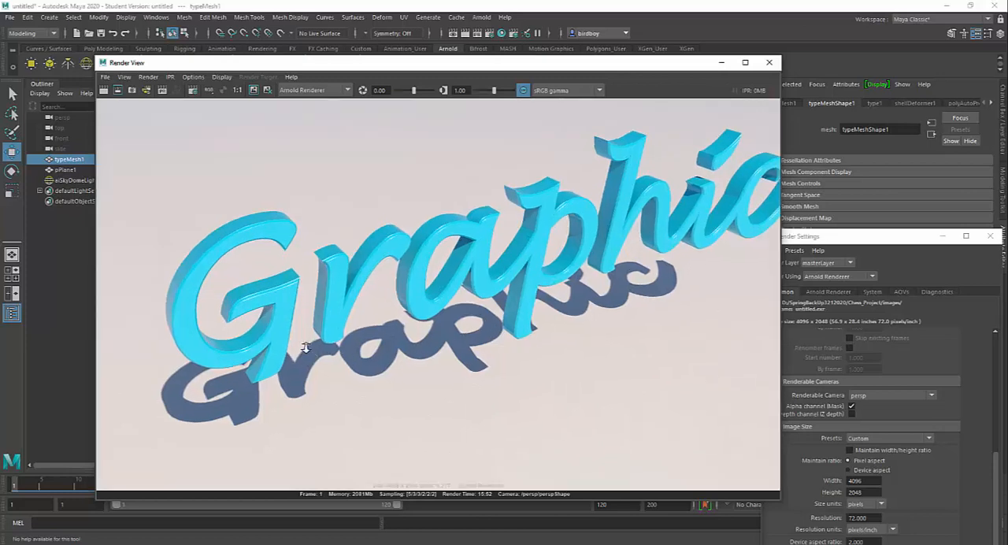
scroll(305, 346, up, 3)
scroll(306, 347, down, 1)
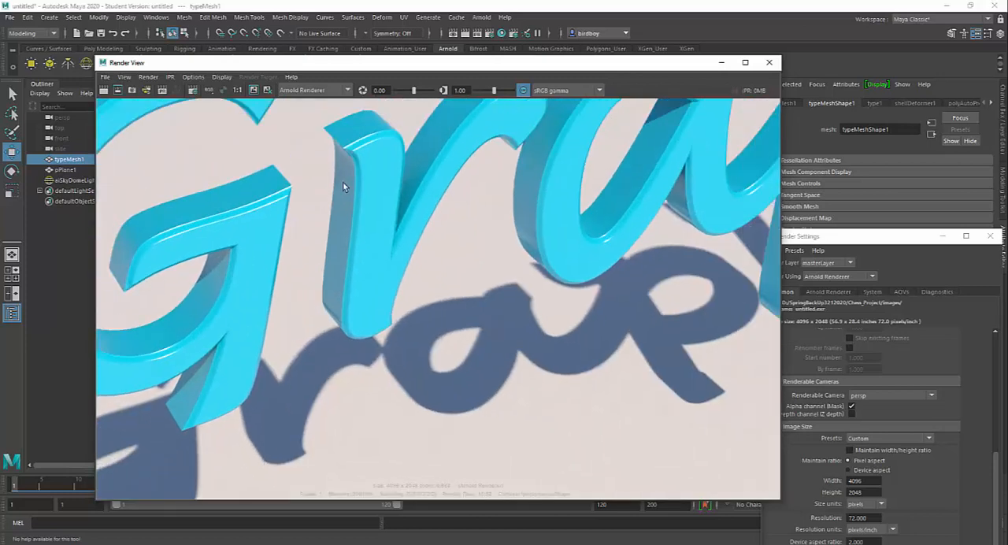
scroll(364, 383, down, 5)
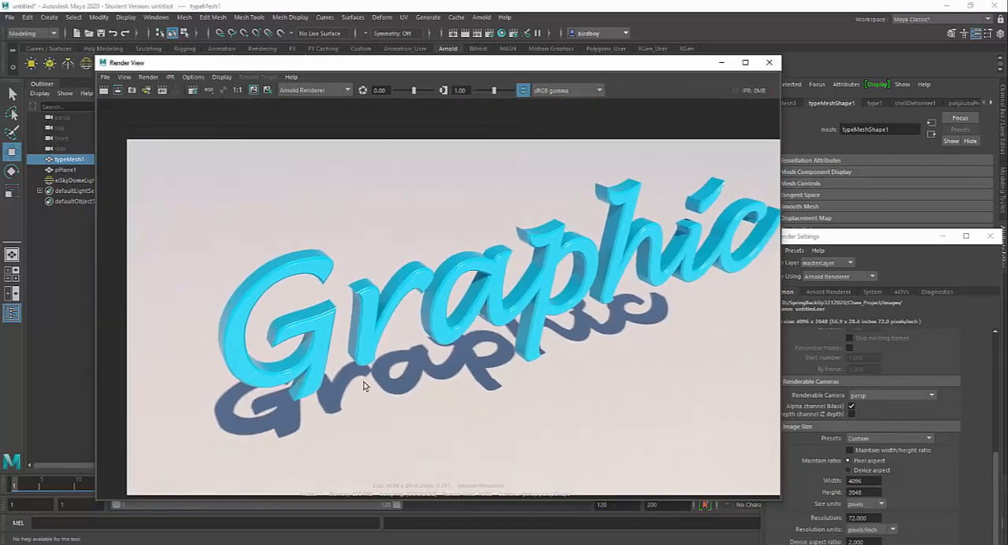
scroll(364, 386, down, 1)
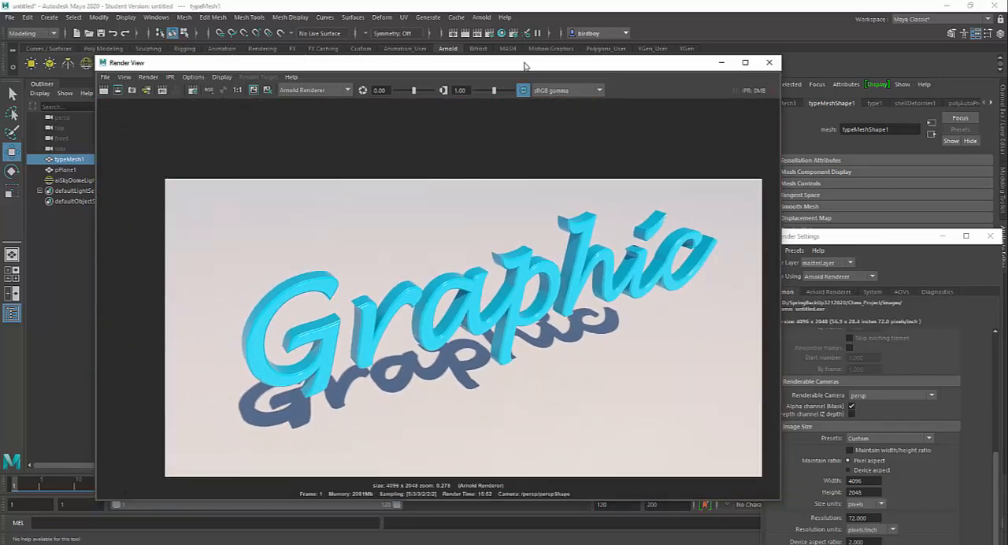
drag(526, 67, 508, 61)
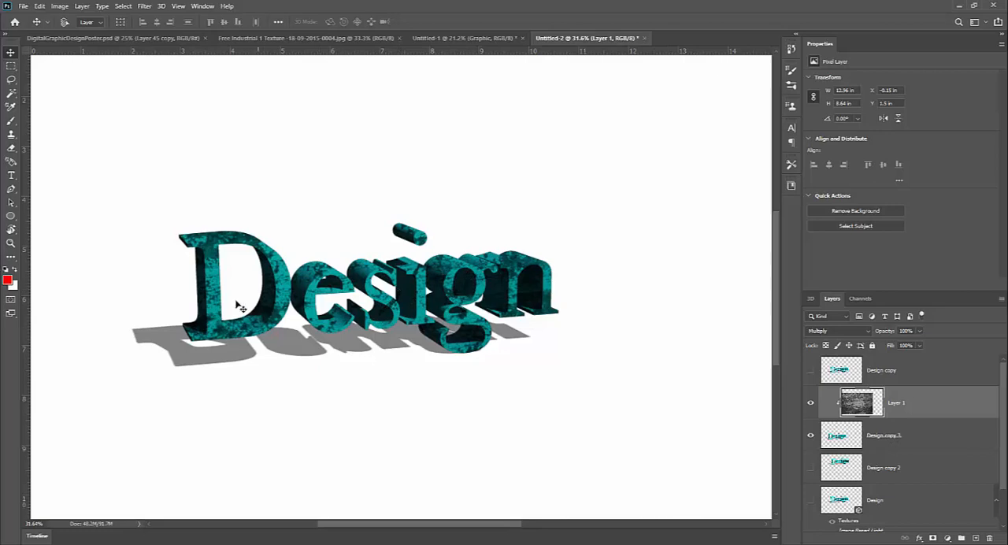
Inspect the textured Design text in Photoshop's Untitled-2 document and view the finished poster in DigitalGraphicDesignPoster.psd.
key(z)
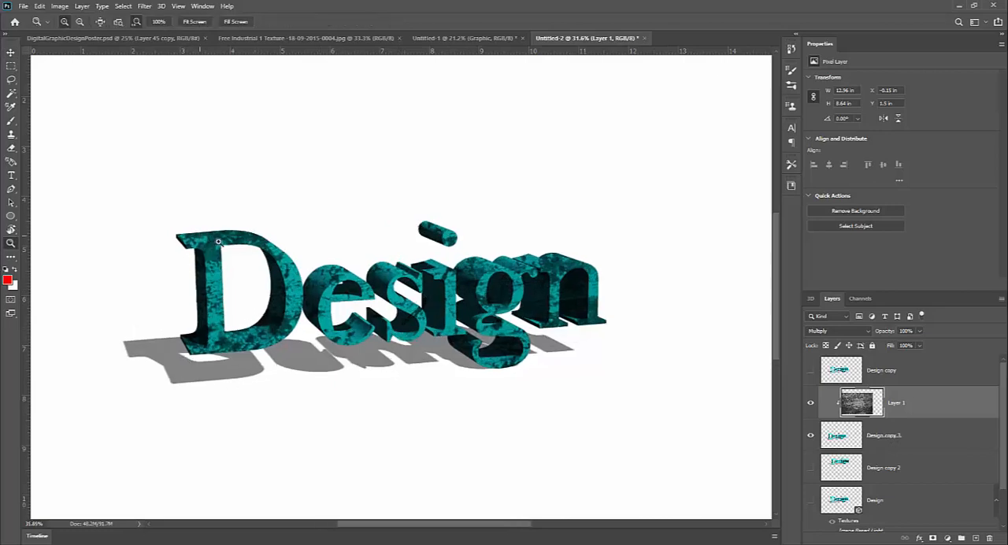
drag(199, 241, 263, 245)
drag(416, 314, 347, 294)
drag(426, 356, 412, 355)
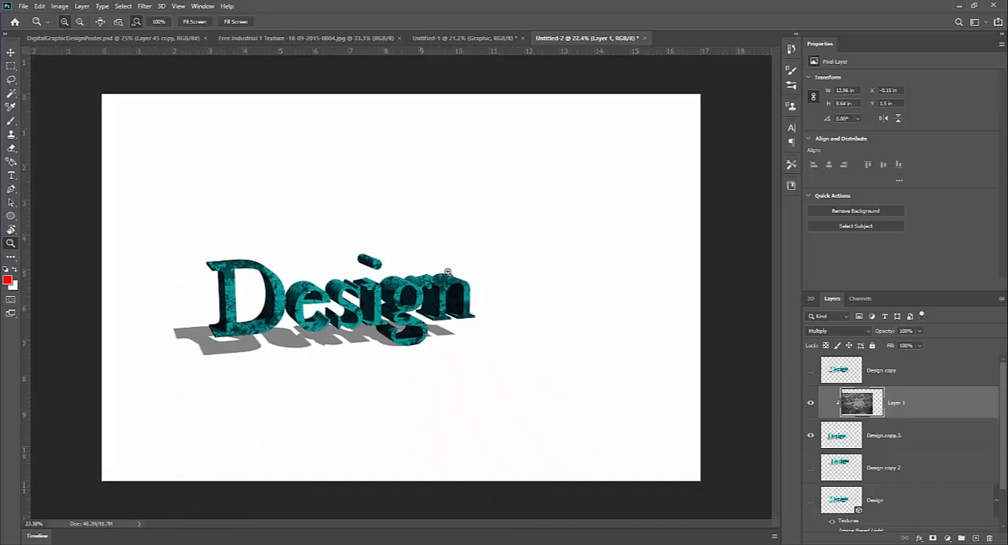
click(158, 38)
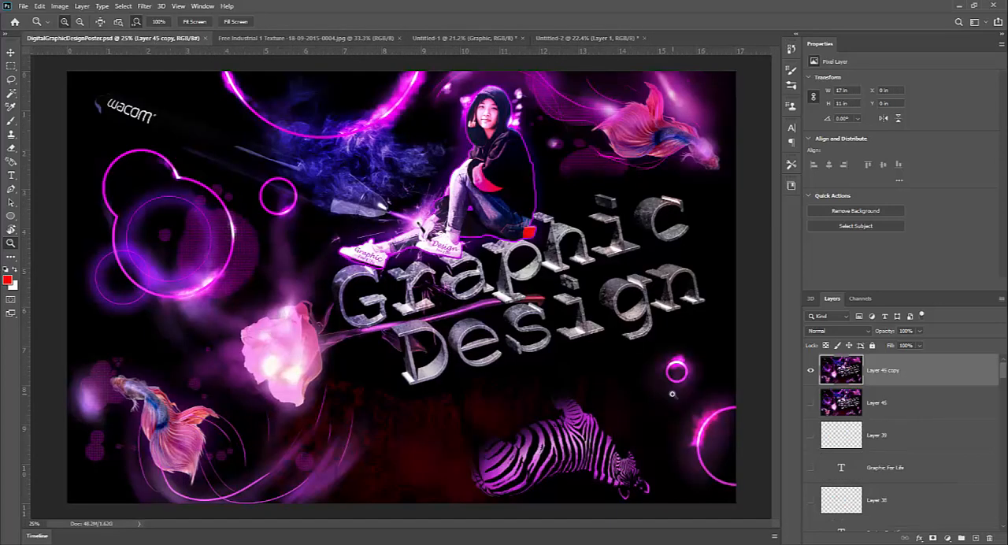